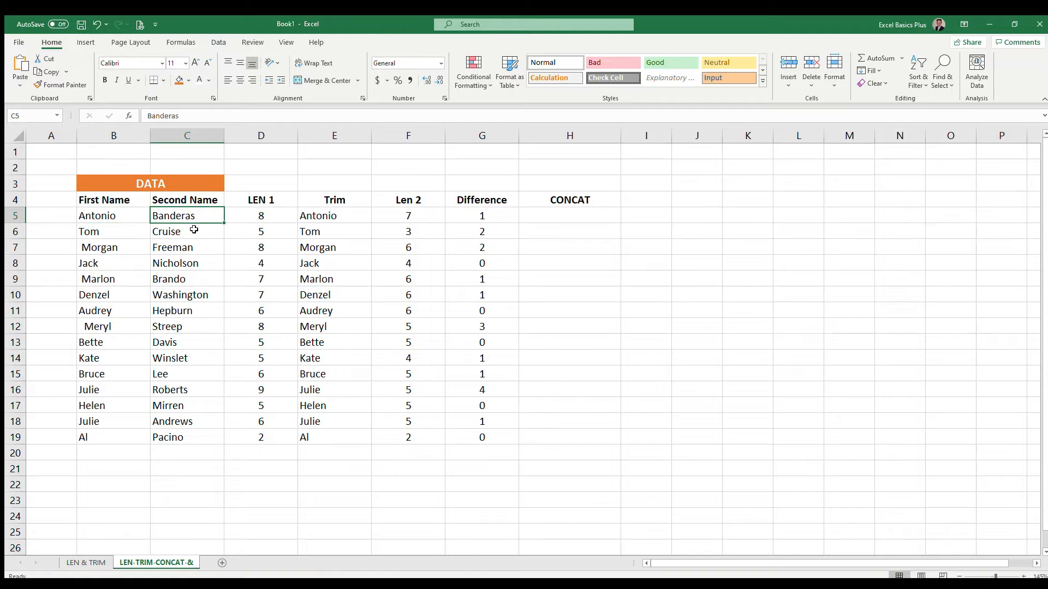
{"action": "left_click", "coordinate": [124, 213]}
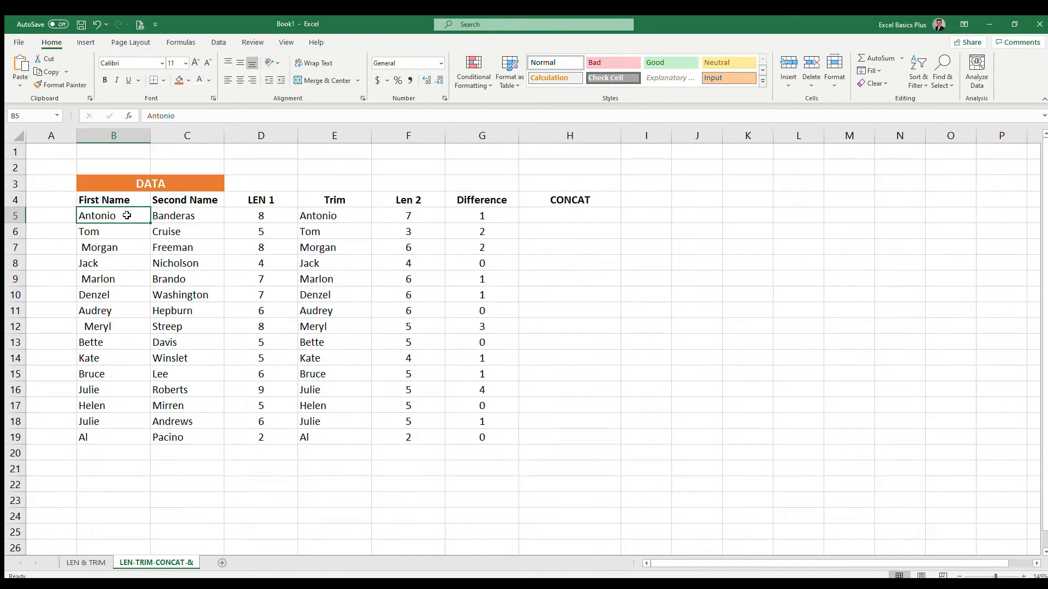
{"action": "left_click", "coordinate": [200, 216]}
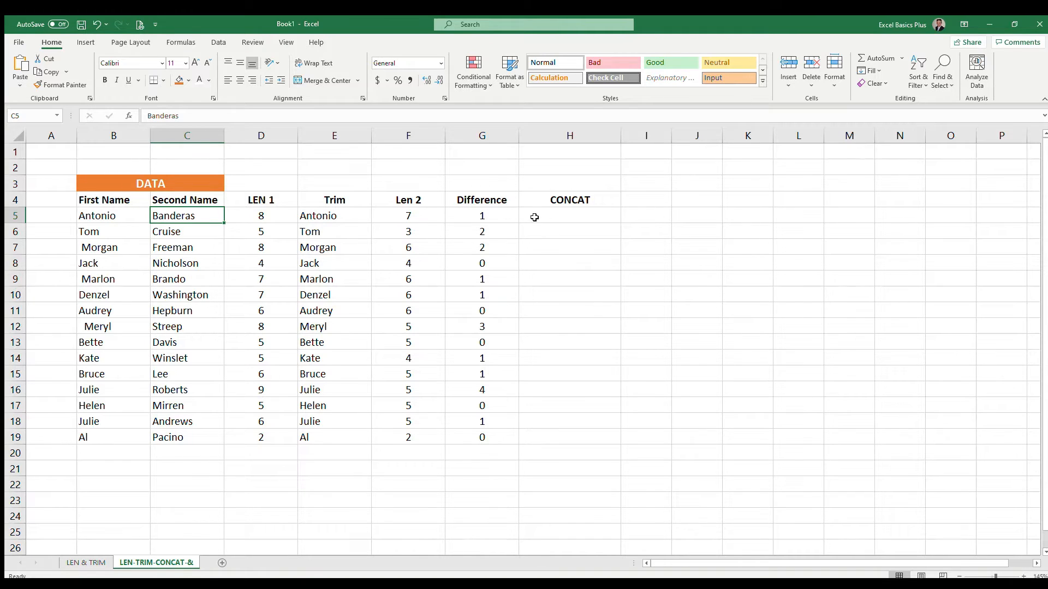
{"action": "left_click", "coordinate": [553, 216]}
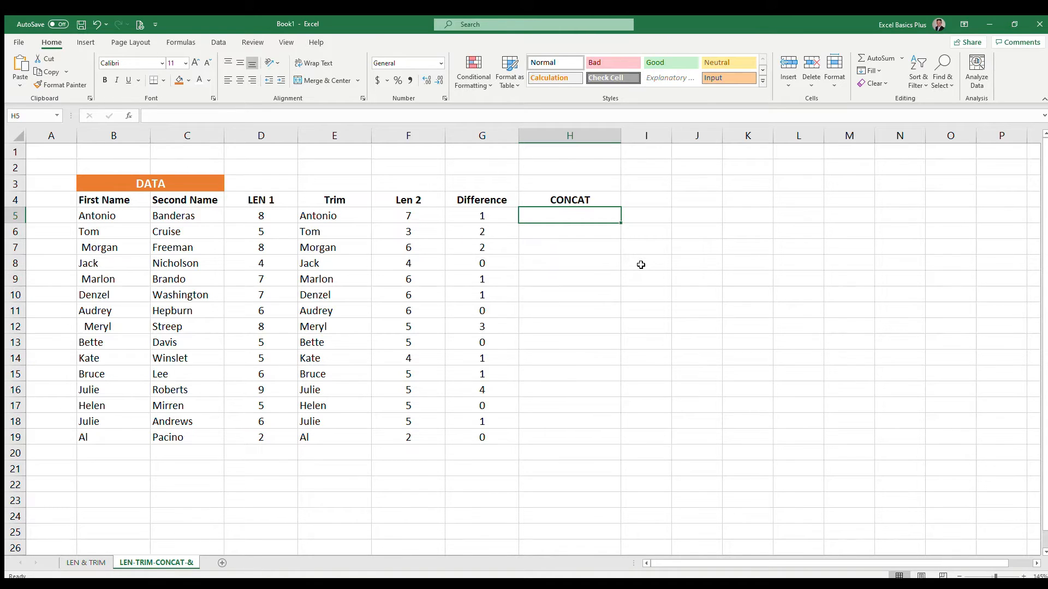
{"action": "left_click", "coordinate": [111, 216]}
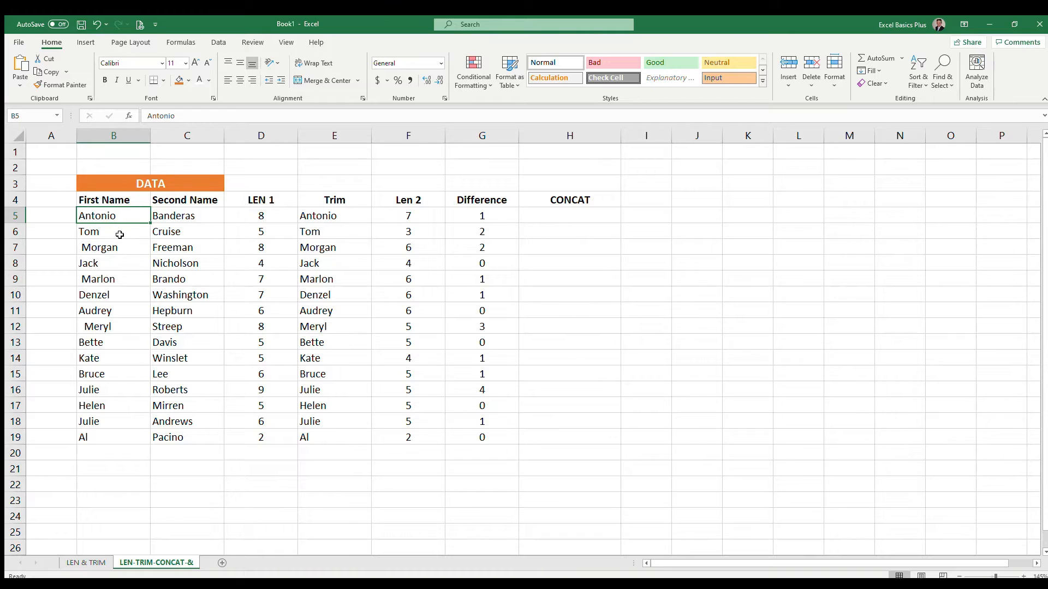
{"action": "left_click", "coordinate": [184, 214]}
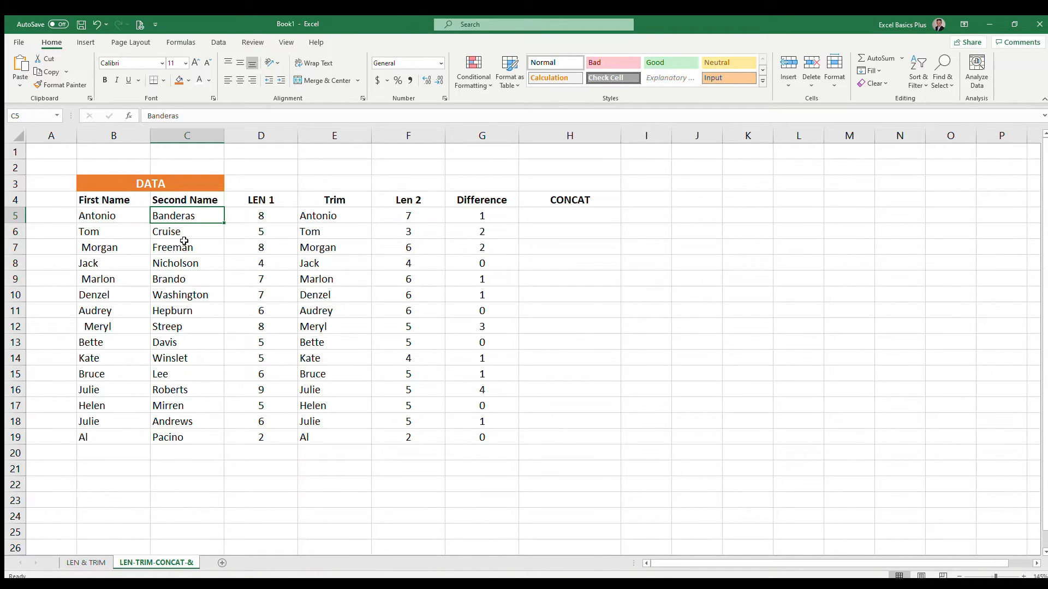
Enter the formula =CONCAT(B5,C5) in cell H5 to join the first and second names.
{"action": "left_click", "coordinate": [568, 217]}
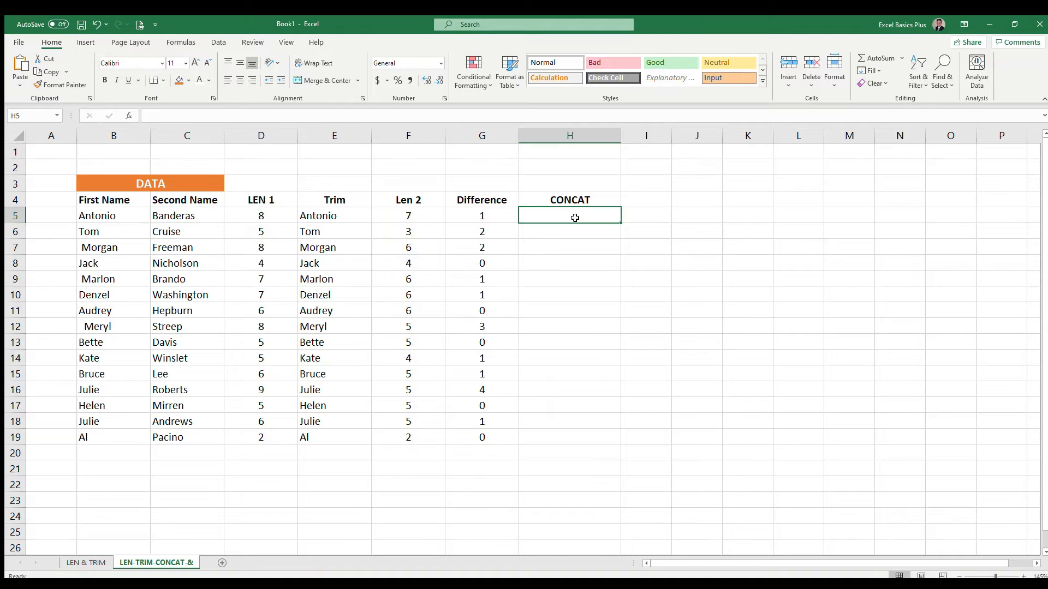
{"action": "type", "text": "=con"}
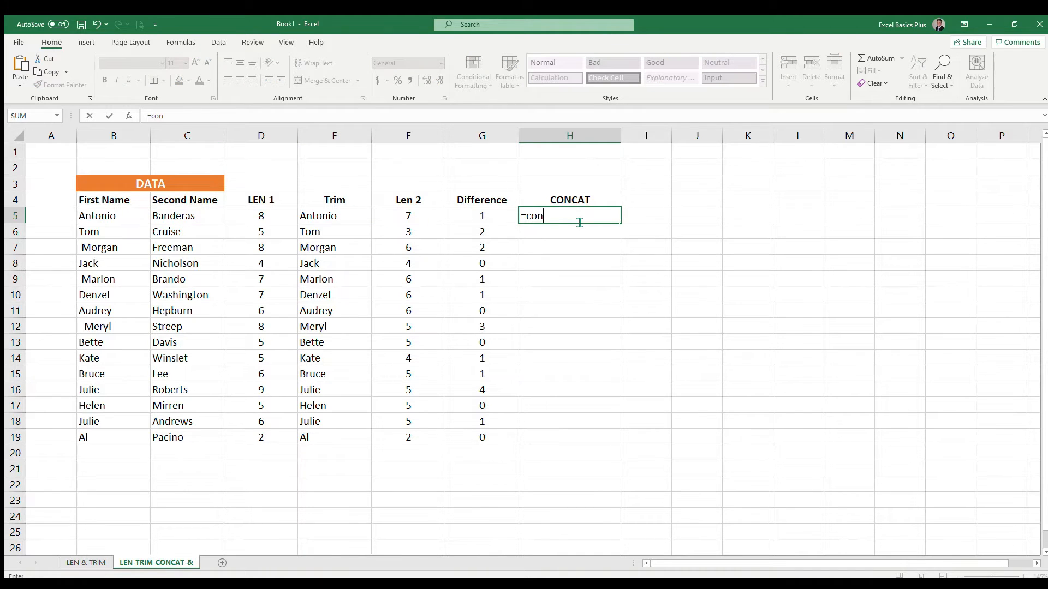
{"action": "type", "text": "cat("}
{"action": "left_click", "coordinate": [118, 215]}
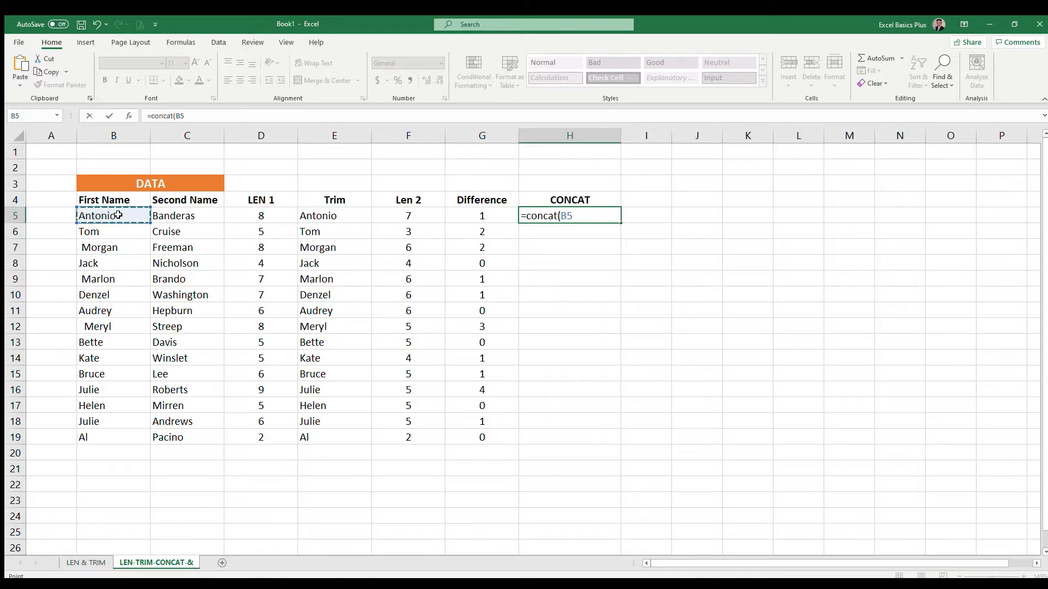
{"action": "type", "text": ","}
{"action": "left_click", "coordinate": [196, 215]}
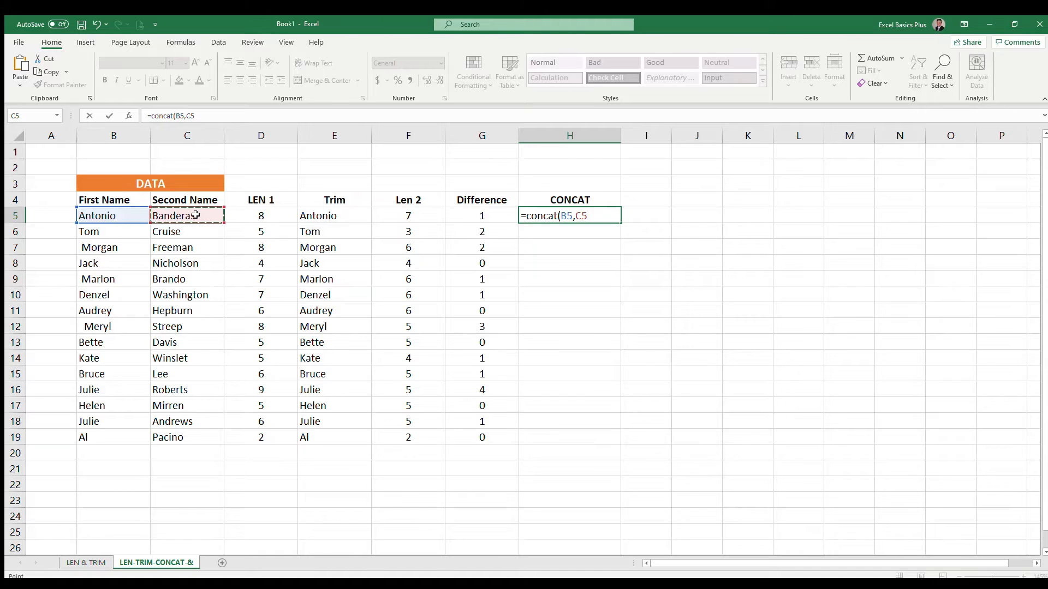
{"action": "type", "text": ")"}
{"action": "key", "text": "Return"}
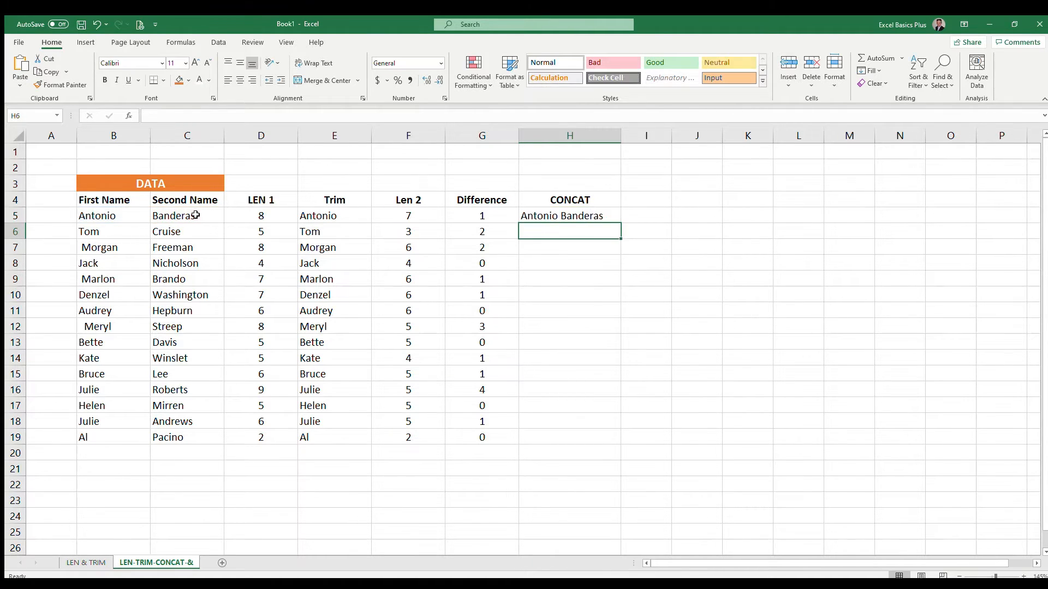
{"action": "key", "text": "Up"}
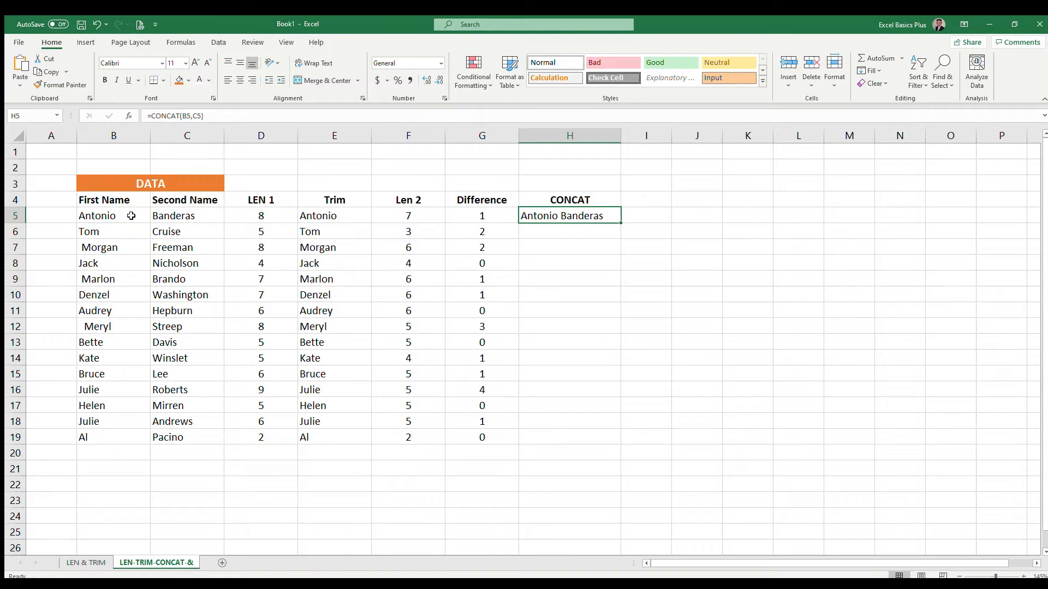
Examine the row 5 formulas in the LEN 1, Trim, Len 2 and Difference columns and the original first name.
{"action": "left_click", "coordinate": [274, 214]}
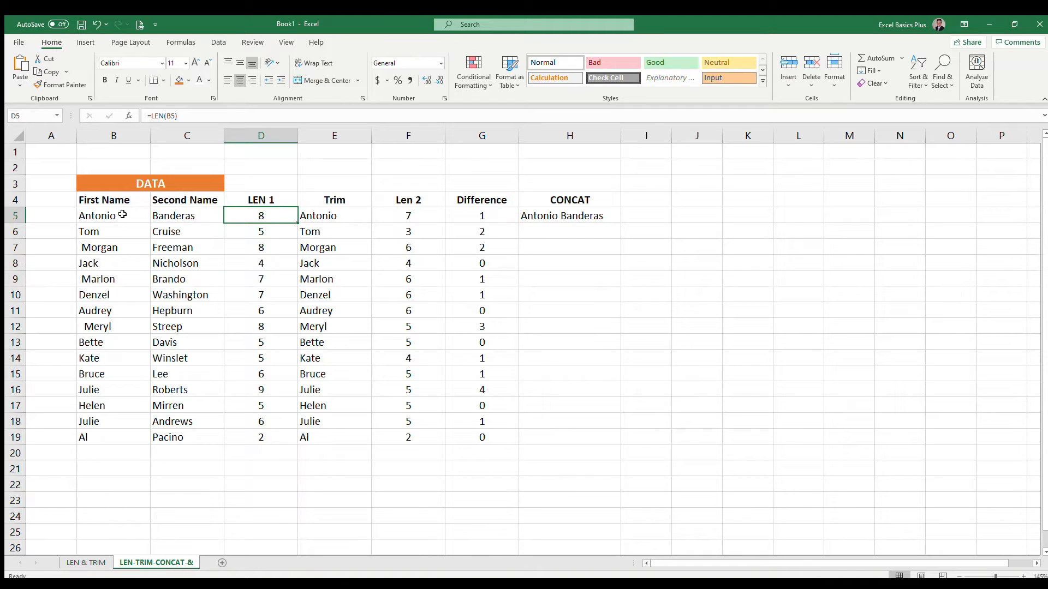
{"action": "left_click", "coordinate": [346, 214]}
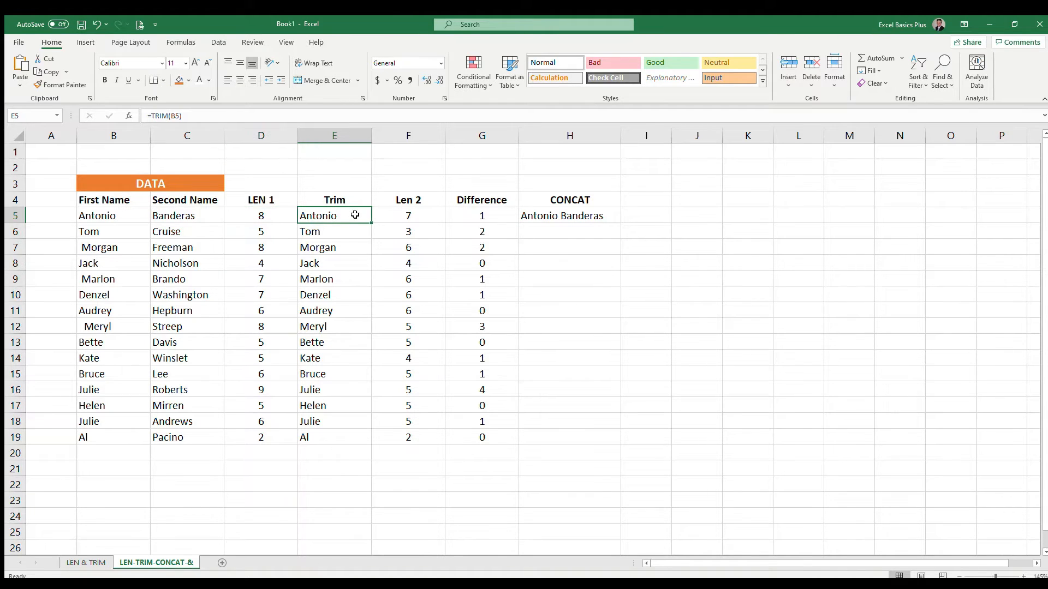
{"action": "left_click", "coordinate": [420, 215]}
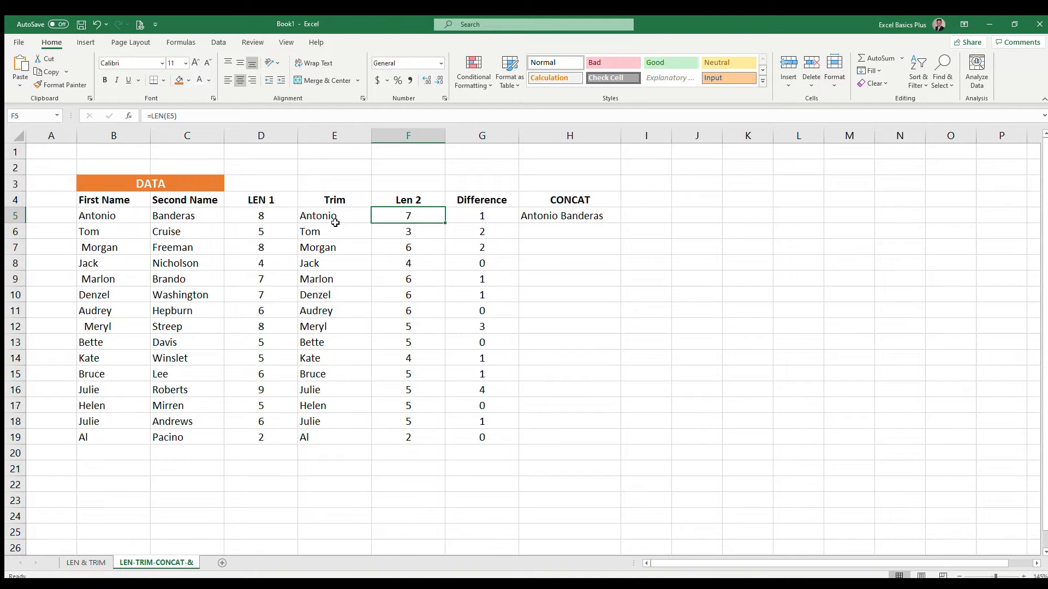
{"action": "left_click", "coordinate": [475, 214]}
{"action": "left_click", "coordinate": [124, 215]}
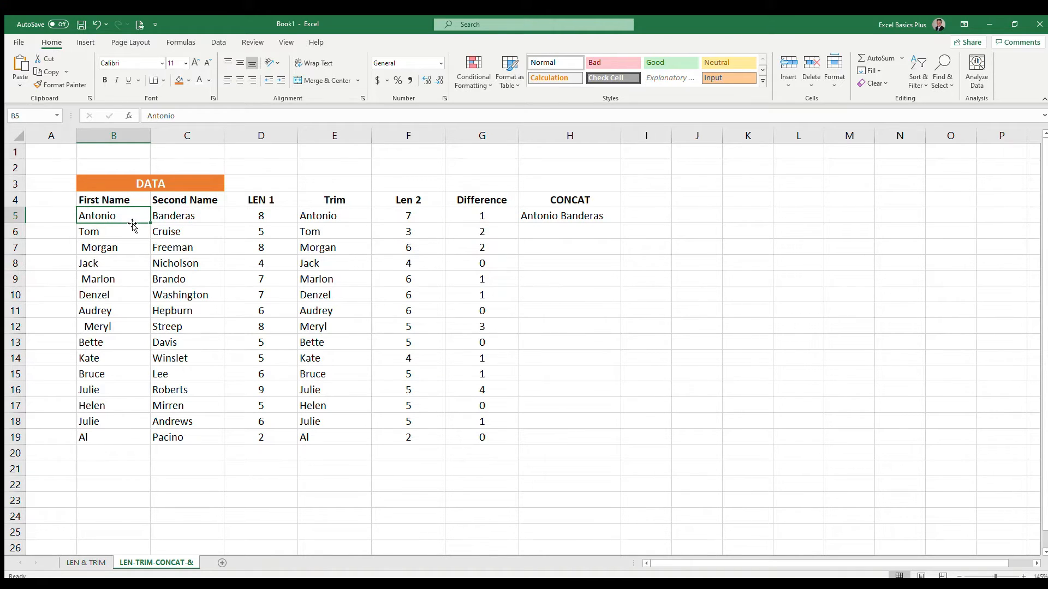
Fill the CONCAT formula from H5 down through H19.
{"action": "left_click", "coordinate": [591, 216]}
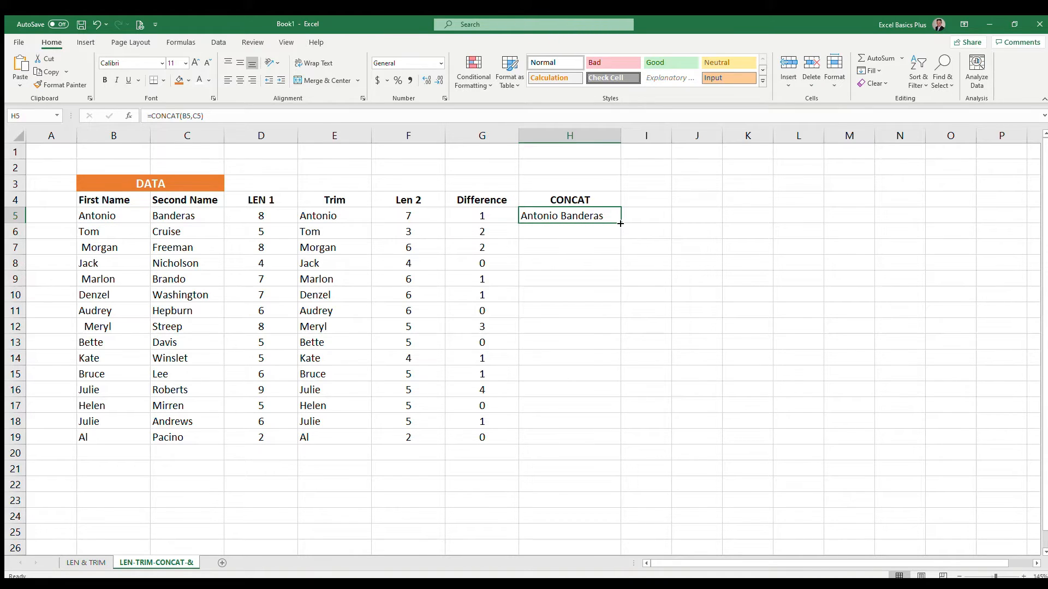
{"action": "double_click", "coordinate": [620, 223]}
{"action": "left_click", "coordinate": [577, 274]}
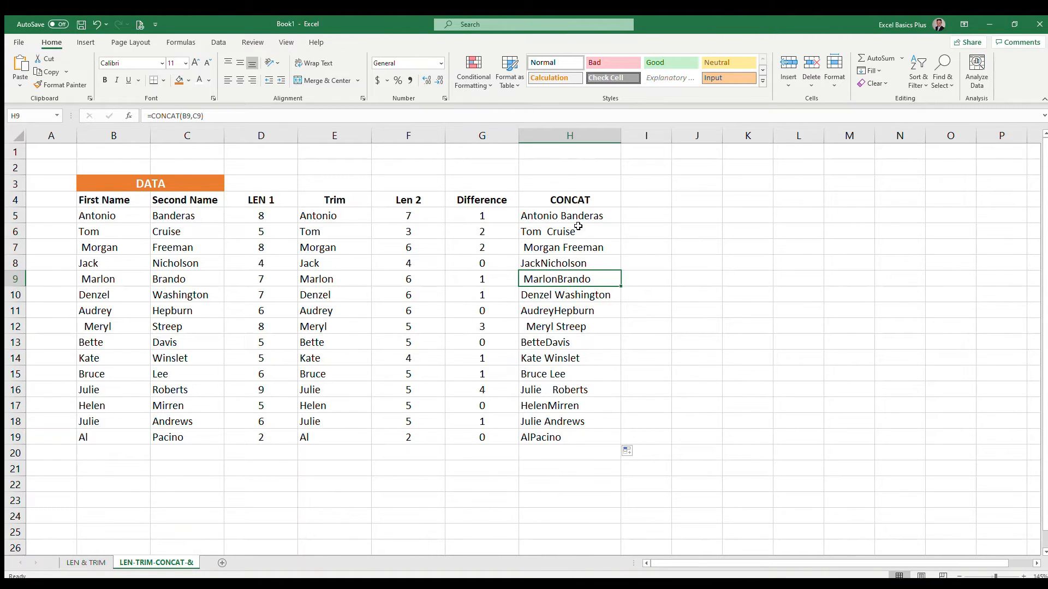
Change the first argument of the CONCAT formula in H5 to the trimmed name in E5 and refill the column through H19.
{"action": "left_click", "coordinate": [339, 216]}
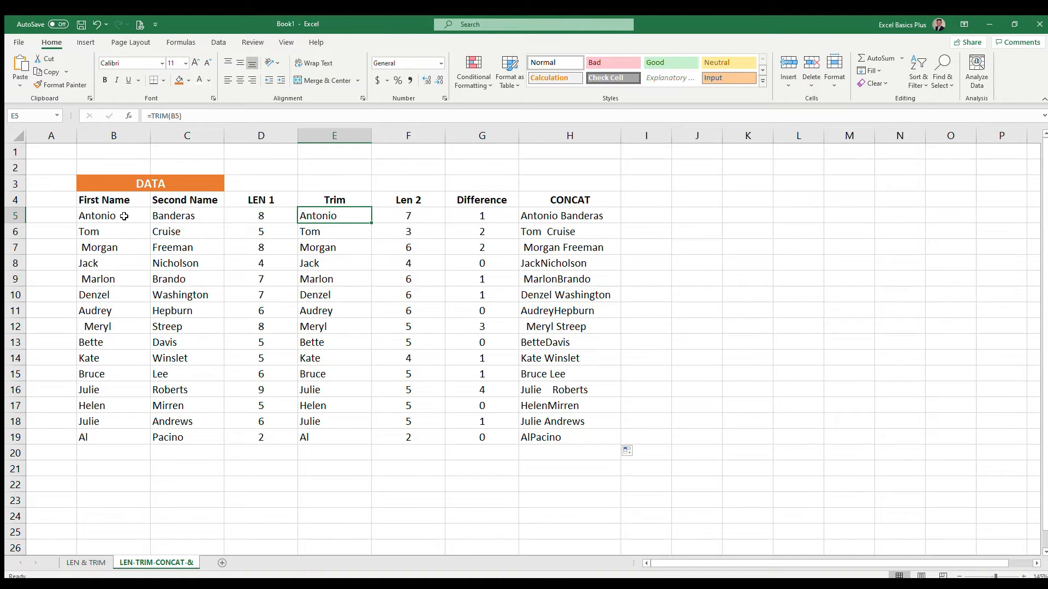
{"action": "left_click", "coordinate": [594, 217]}
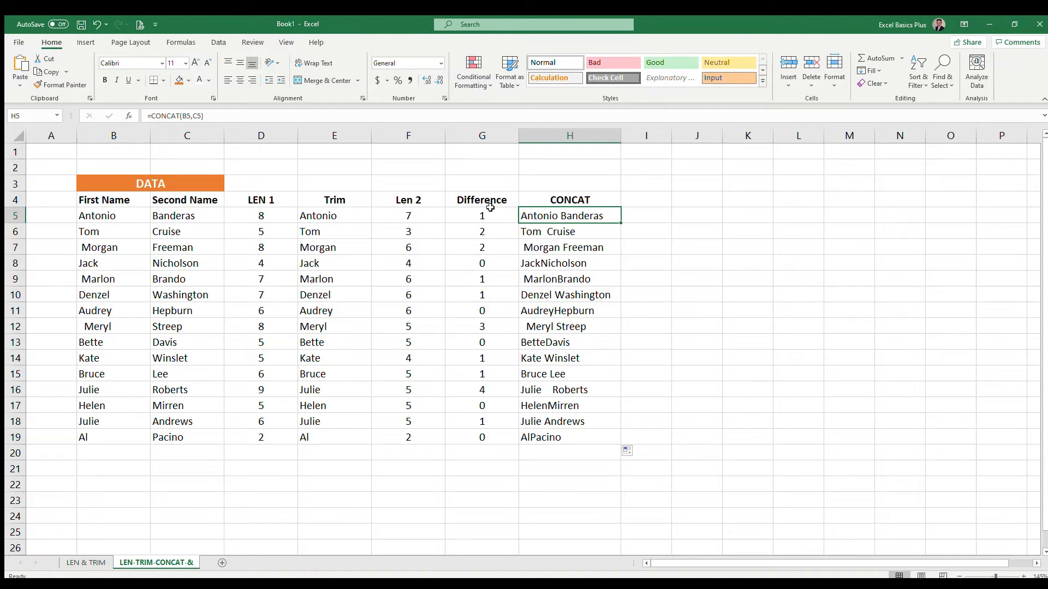
{"action": "left_click", "coordinate": [188, 116]}
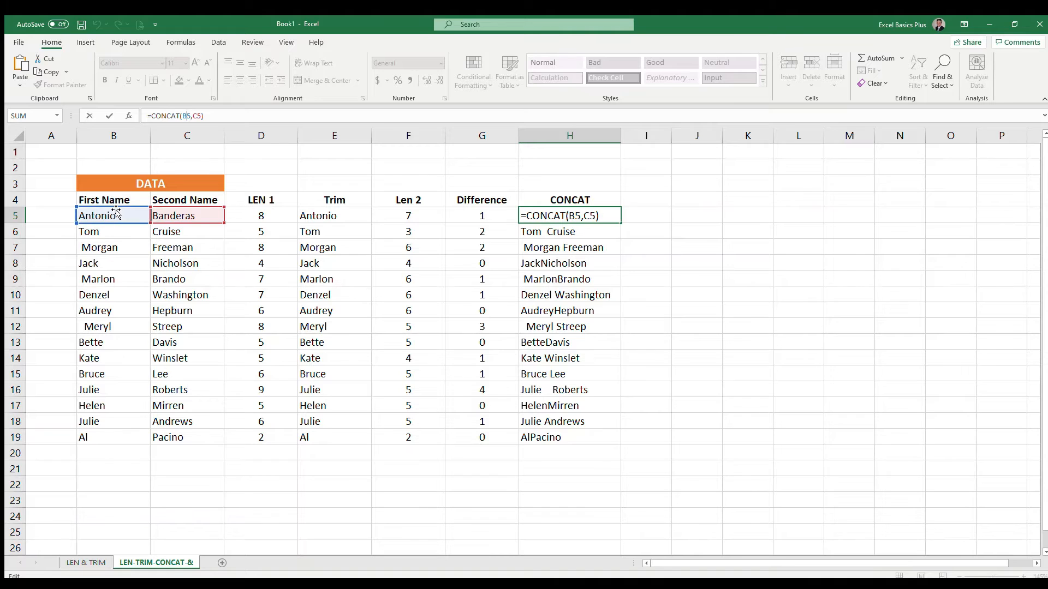
{"action": "left_click_drag", "start_coordinate": [117, 209], "coordinate": [338, 218]}
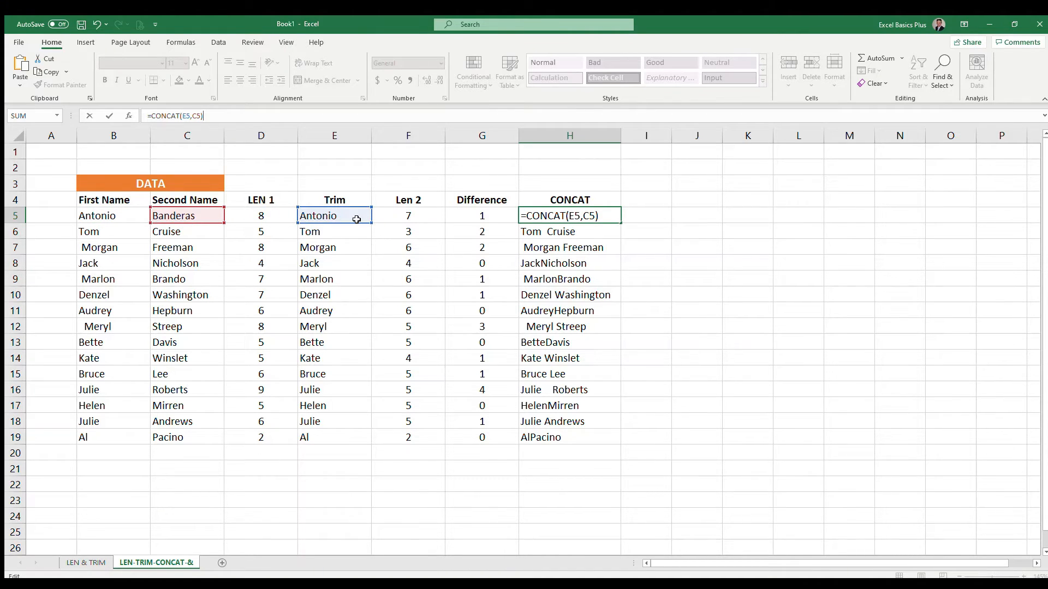
{"action": "key", "text": "Return"}
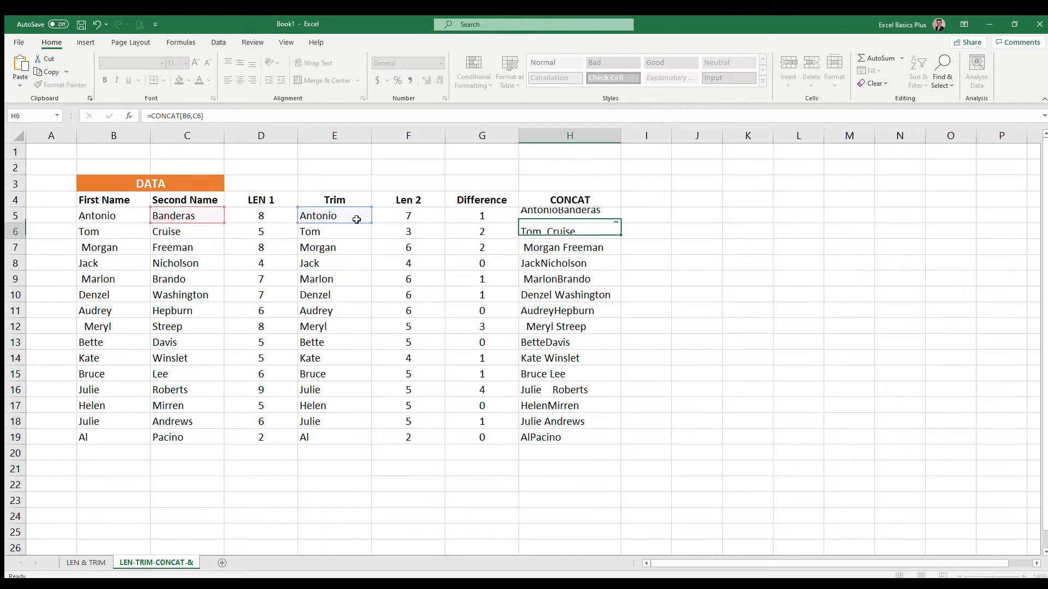
{"action": "key", "text": "Up"}
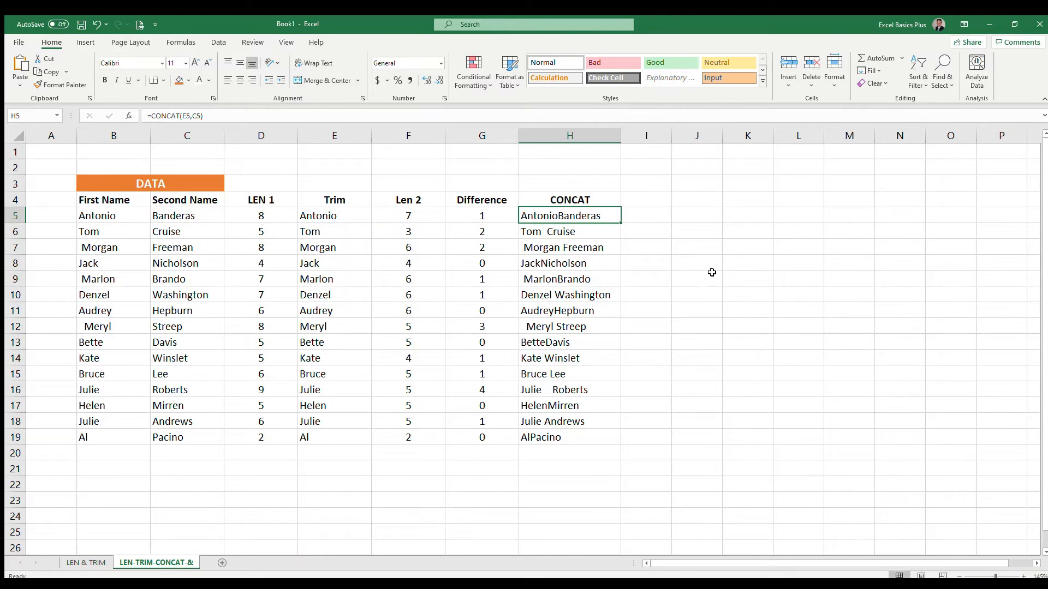
{"action": "double_click", "coordinate": [620, 223]}
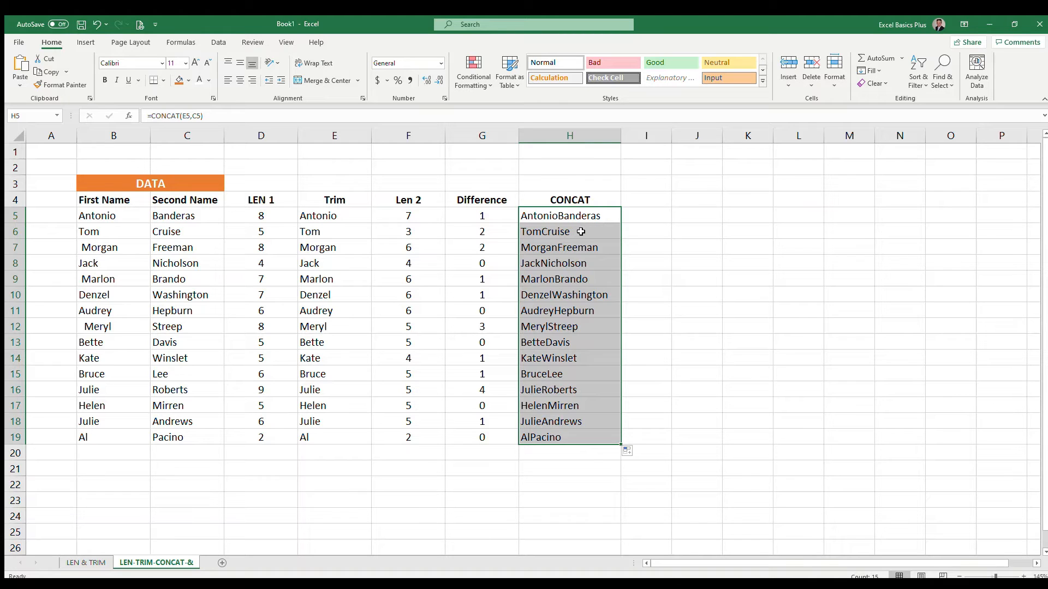
Insert a " " argument between E5 and C5 in the H5 CONCAT formula and refill it down through H19.
{"action": "left_click", "coordinate": [592, 218]}
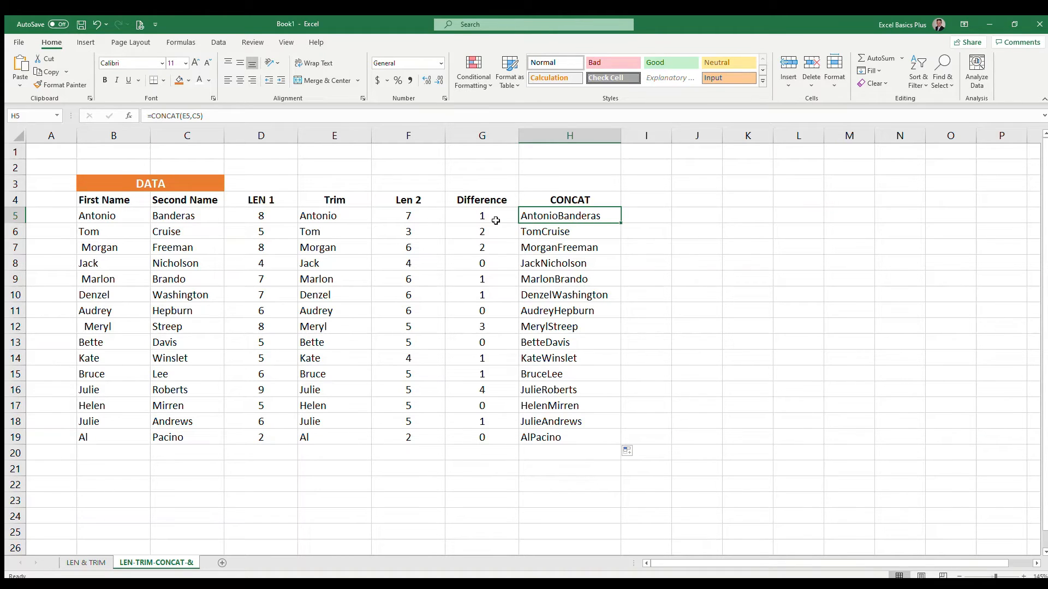
{"action": "left_click", "coordinate": [251, 116]}
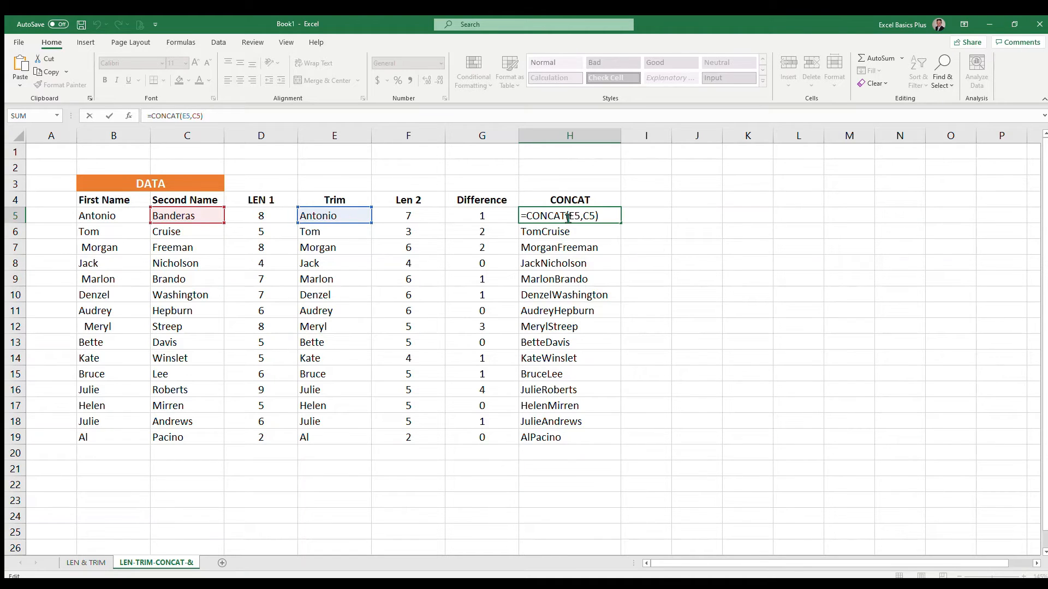
{"action": "left_click", "coordinate": [588, 219]}
{"action": "type", "text": "\""}
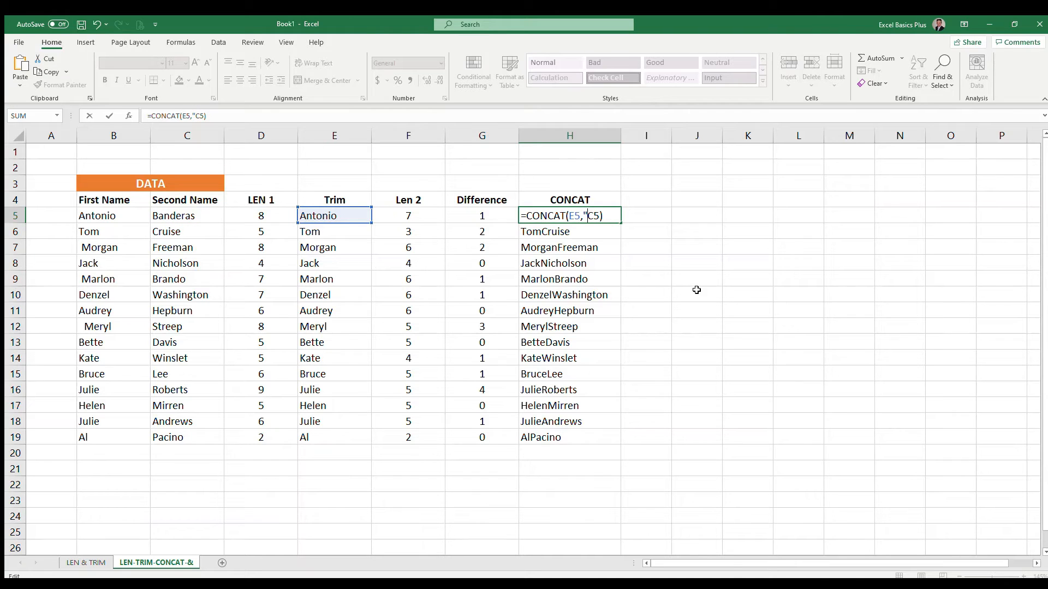
{"action": "type", "text": " \""}
{"action": "type", "text": ","}
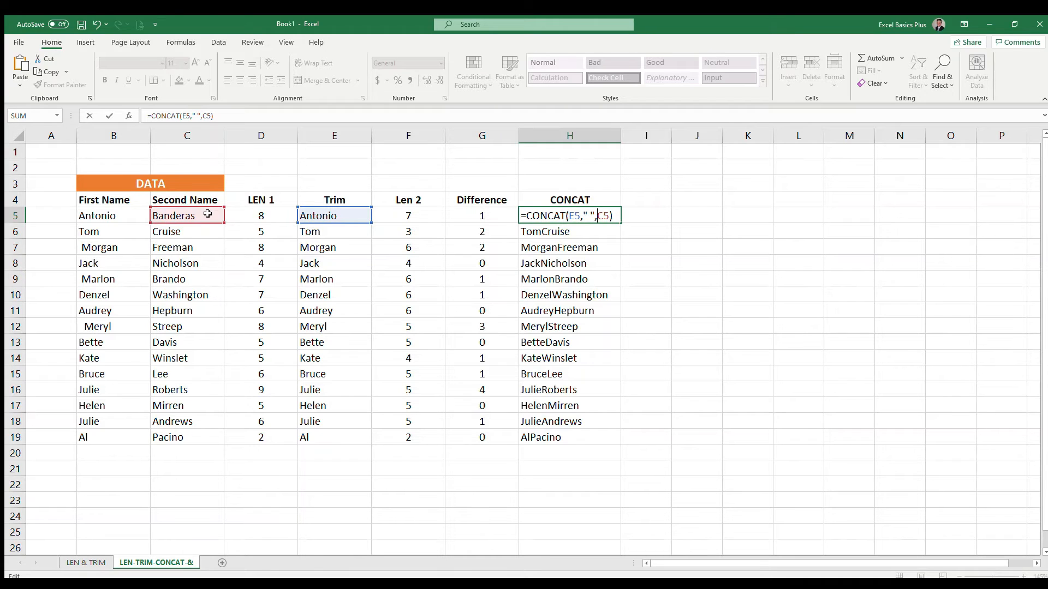
{"action": "left_click", "coordinate": [613, 216]}
{"action": "key", "text": "Return"}
{"action": "key", "text": "Up"}
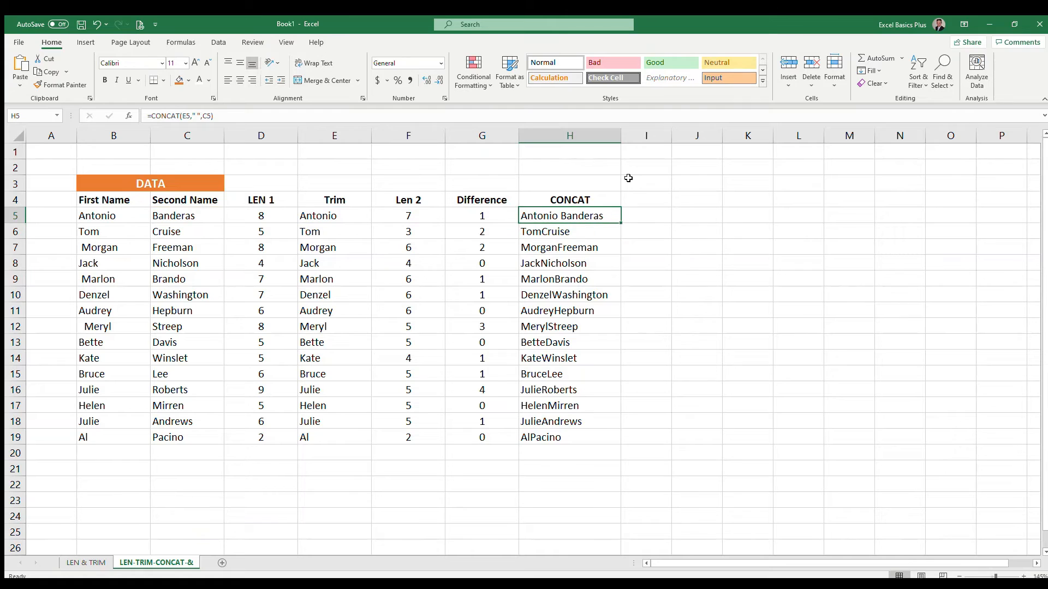
{"action": "double_click", "coordinate": [620, 223]}
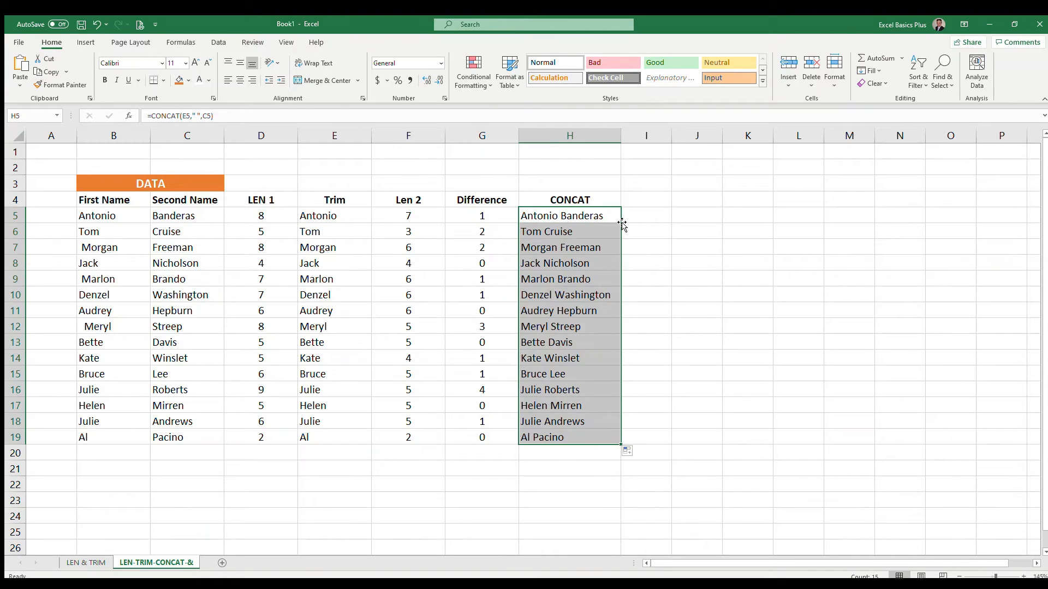
{"action": "left_click", "coordinate": [579, 214]}
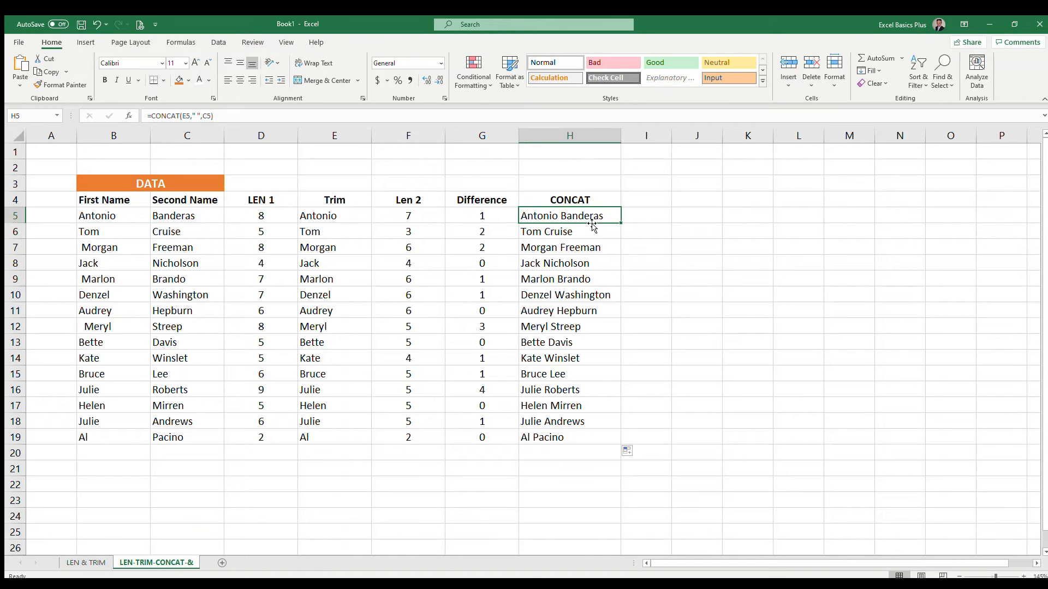
Widen column I to about the width of column H and enter the header CONCATENATE in I4.
{"action": "left_click", "coordinate": [650, 198]}
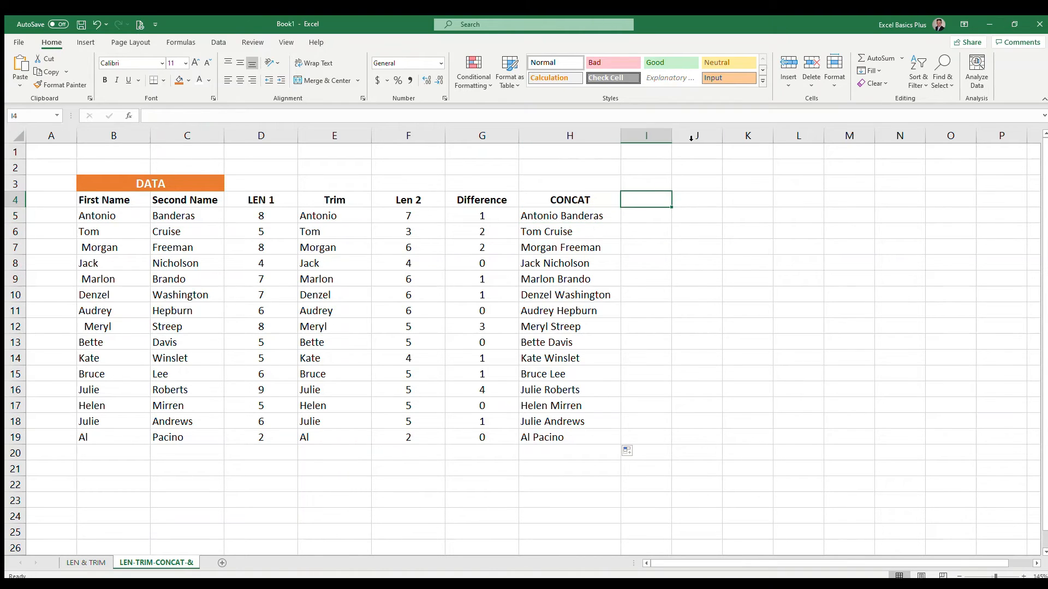
{"action": "left_click_drag", "start_coordinate": [672, 133], "coordinate": [724, 132]}
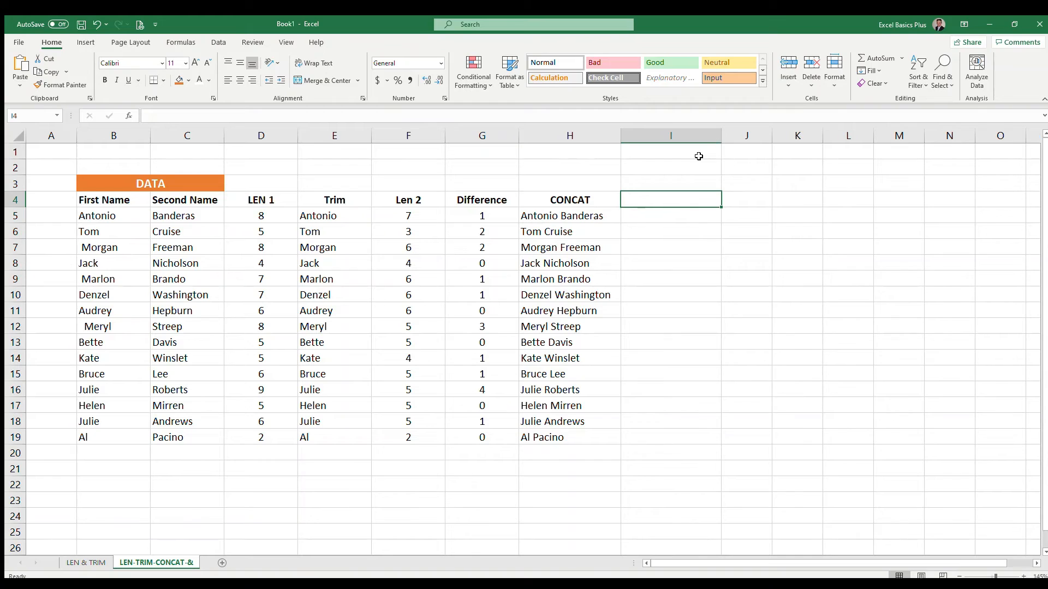
{"action": "type", "text": "CONC"}
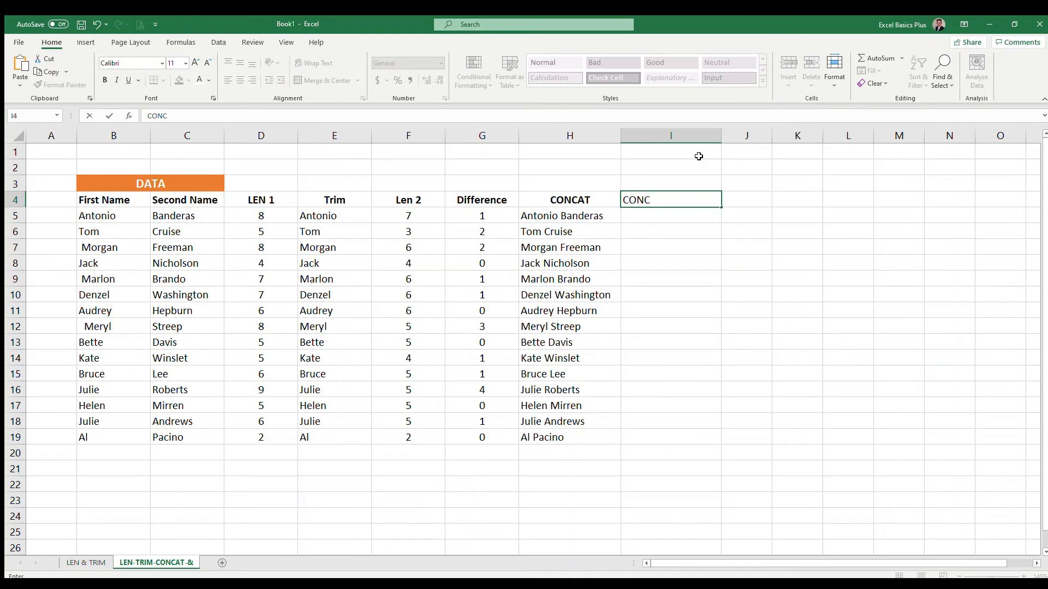
{"action": "type", "text": "ATENATE"}
{"action": "key", "text": "Return"}
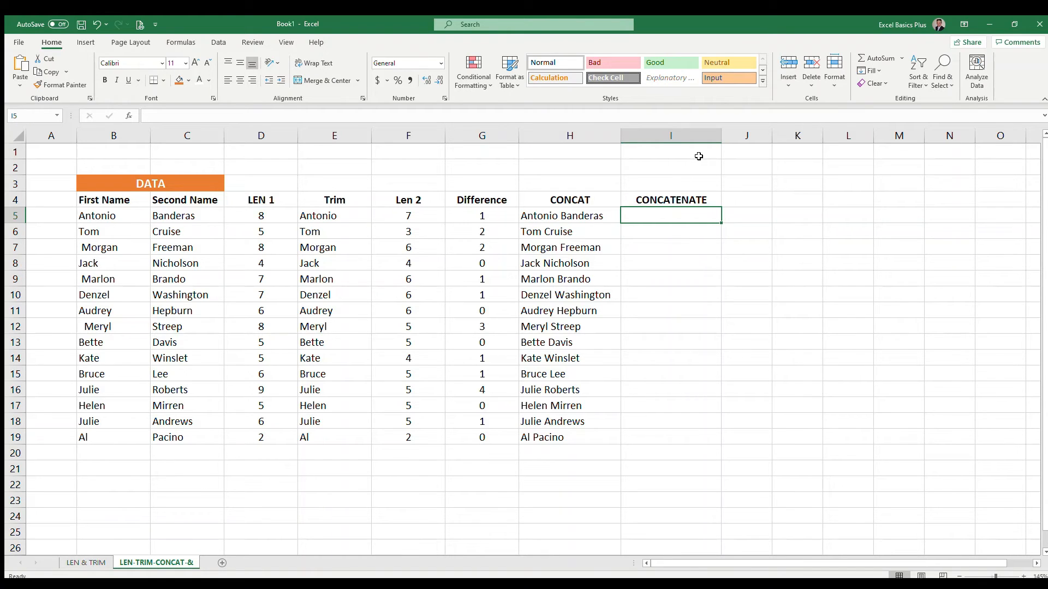
Enter the formula =CONCATENATE(E5," ",C5) in cell I5 to join the trimmed first name and second name.
{"action": "type", "text": "=conc"}
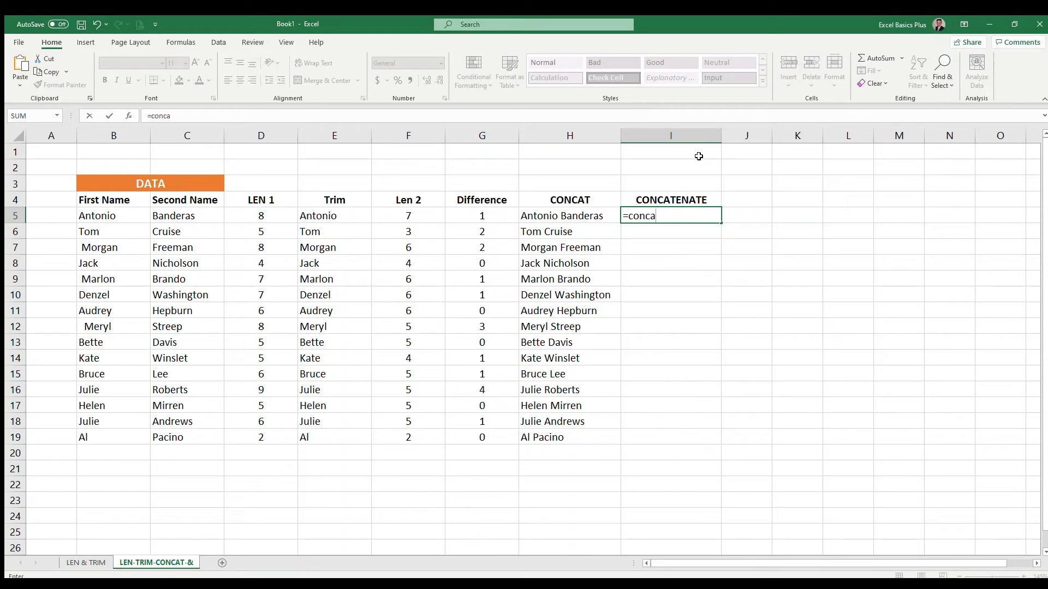
{"action": "type", "text": "a"}
{"action": "key", "text": "Tab"}
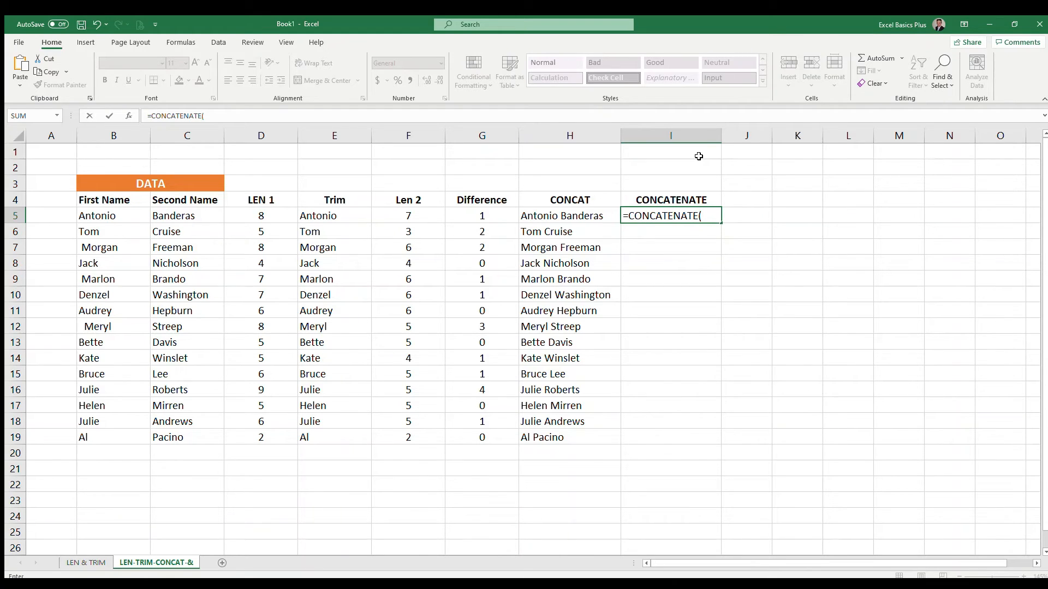
{"action": "left_click", "coordinate": [328, 216]}
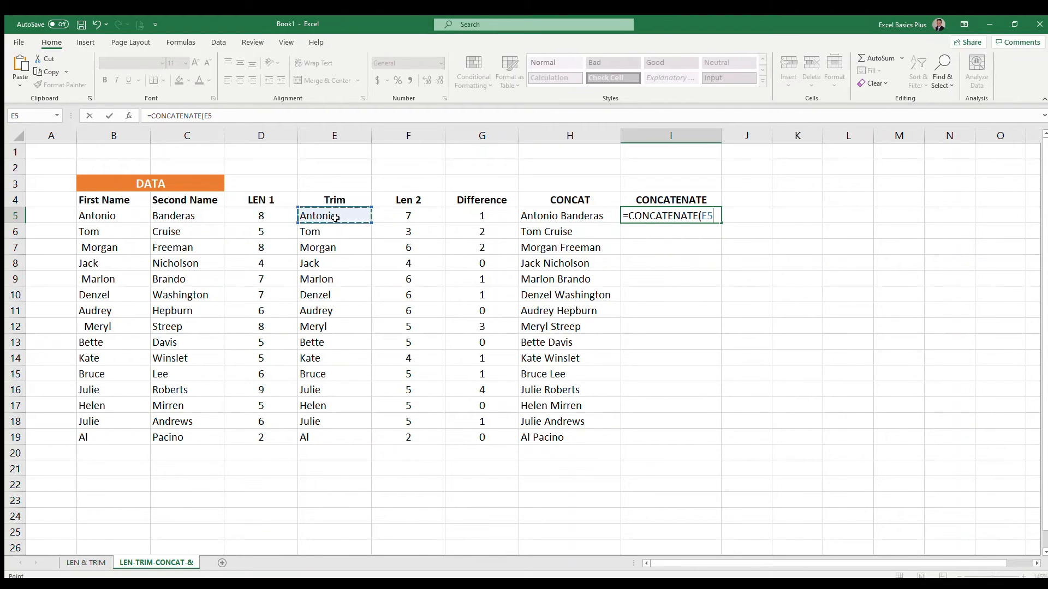
{"action": "type", "text": ",\" \","}
{"action": "left_click", "coordinate": [206, 216]}
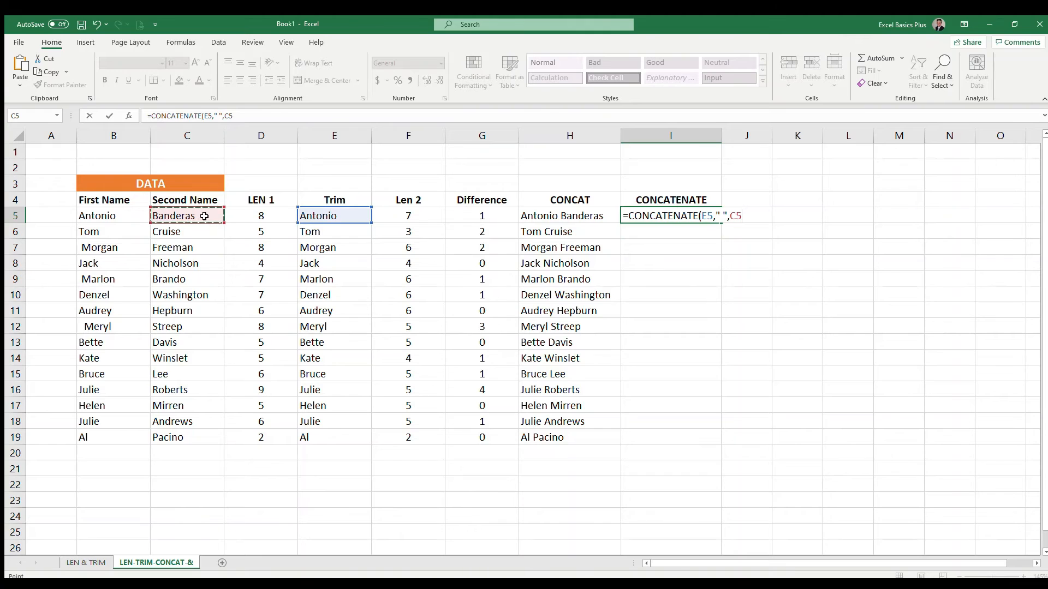
{"action": "type", "text": ")"}
{"action": "key", "text": "Return"}
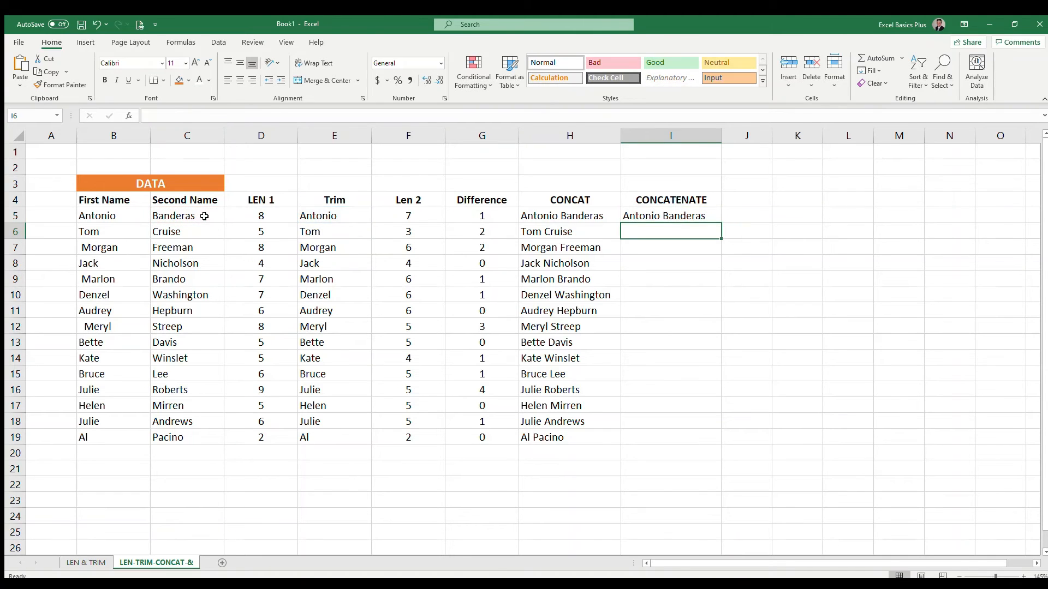
Fill the CONCATENATE formula from I5 down through I19 and check it against the CONCAT formula in H5.
{"action": "key", "text": "Up"}
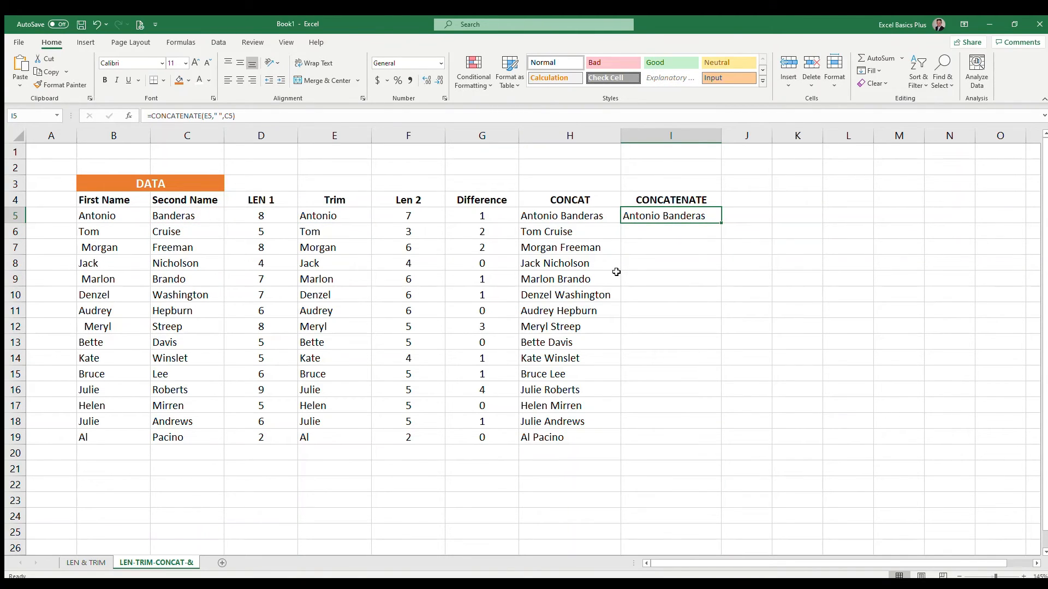
{"action": "double_click", "coordinate": [712, 225]}
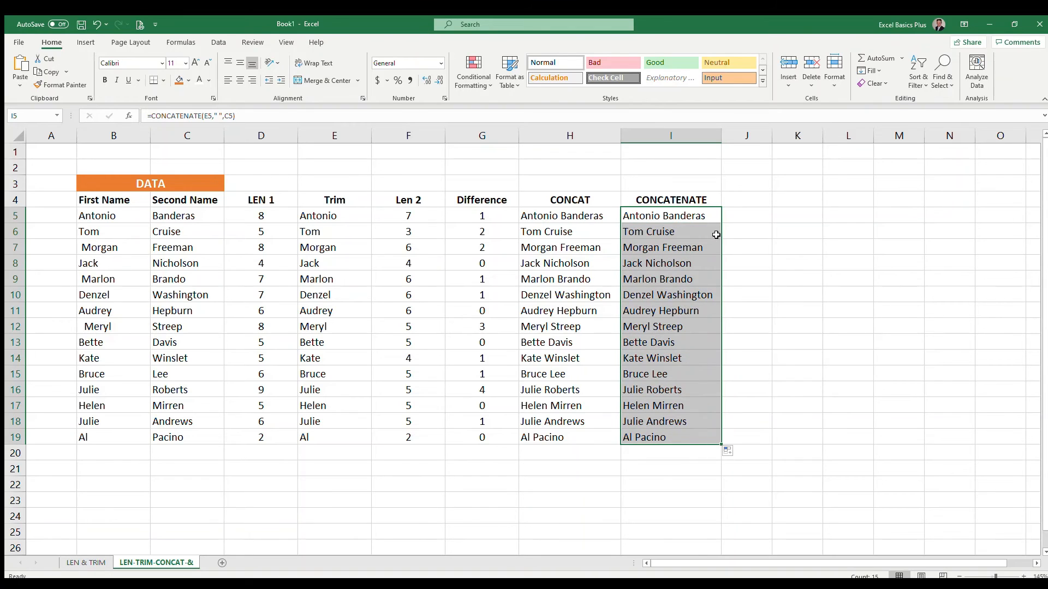
{"action": "left_click", "coordinate": [667, 433]}
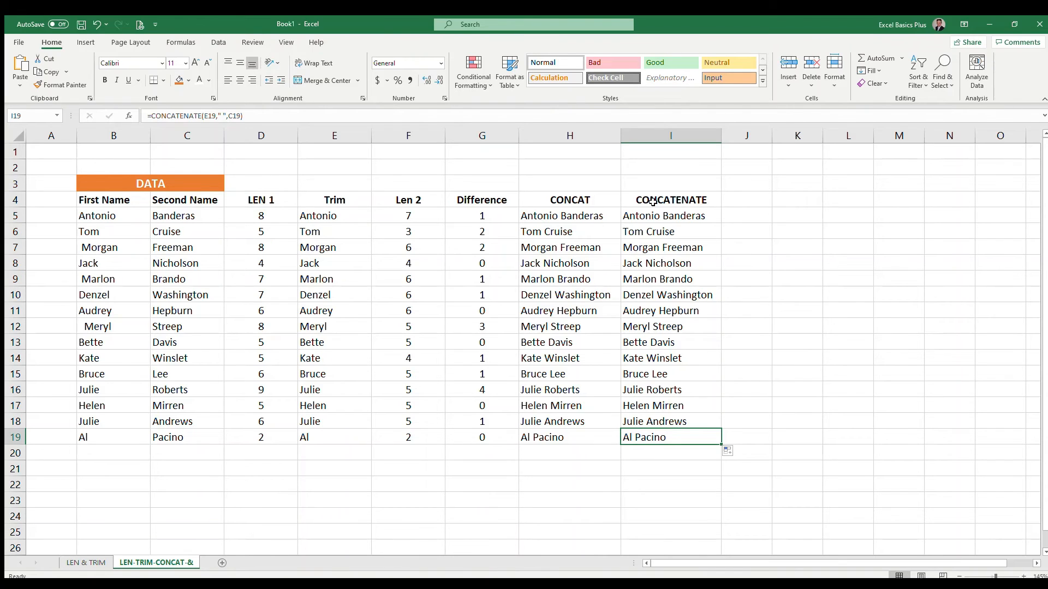
{"action": "left_click", "coordinate": [583, 216]}
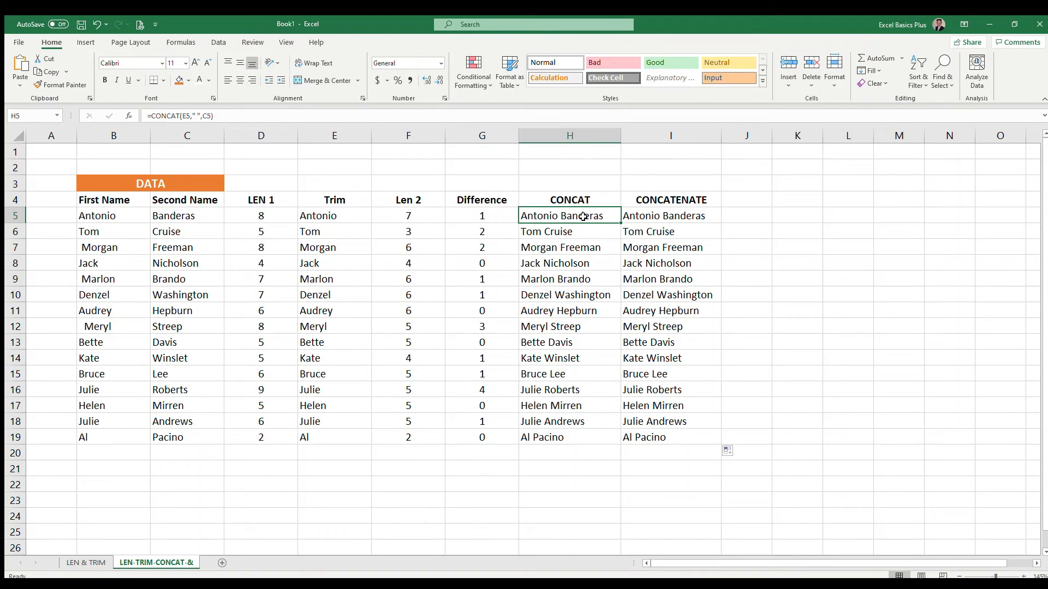
Enter the formula =E5&" "&C5 in cell J5 to join the names with the ampersand operator.
{"action": "left_click", "coordinate": [741, 214]}
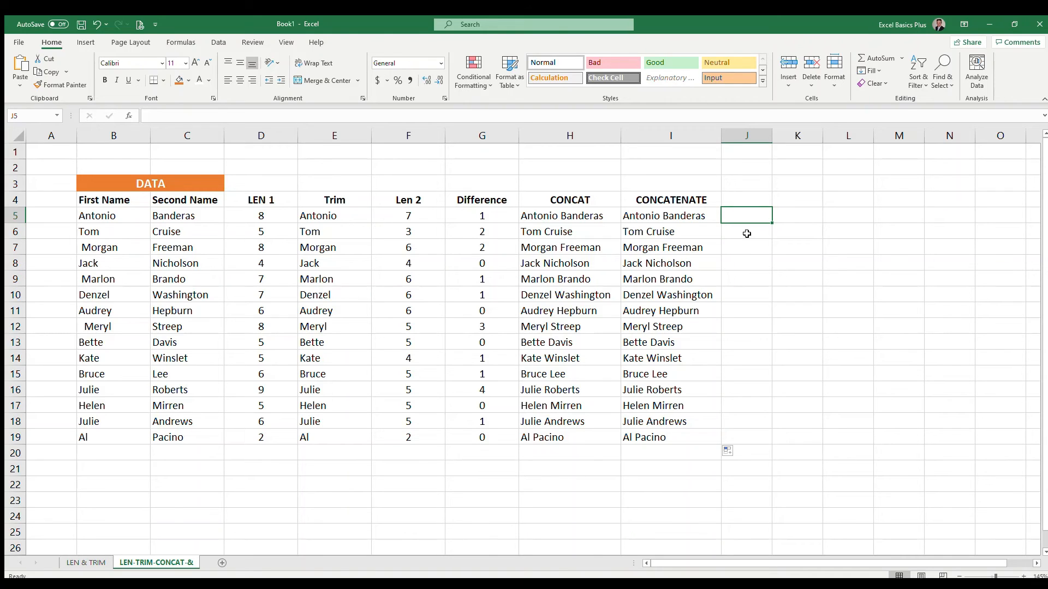
{"action": "type", "text": "="}
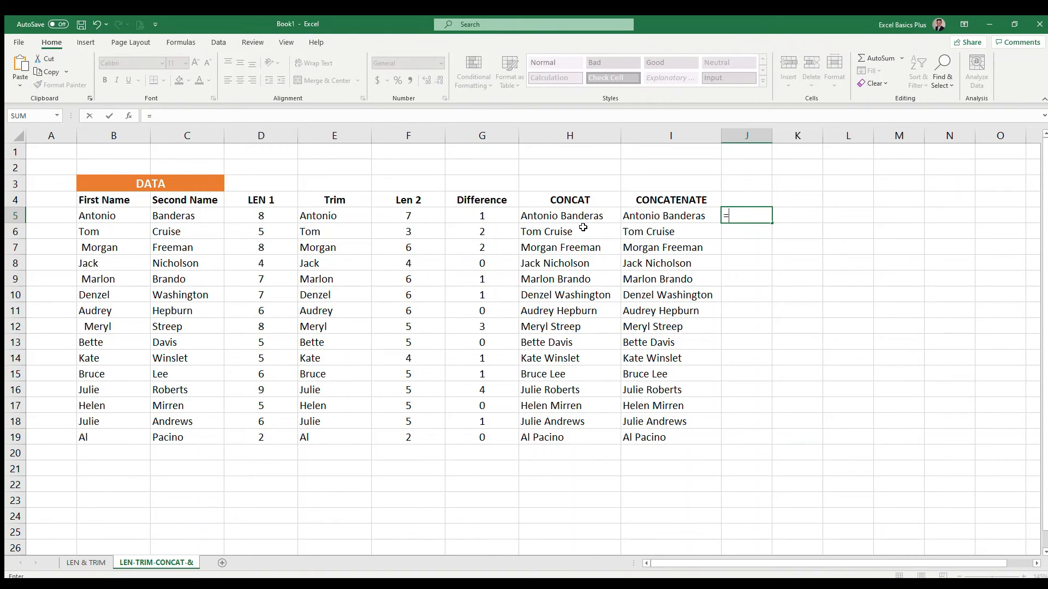
{"action": "left_click", "coordinate": [337, 216]}
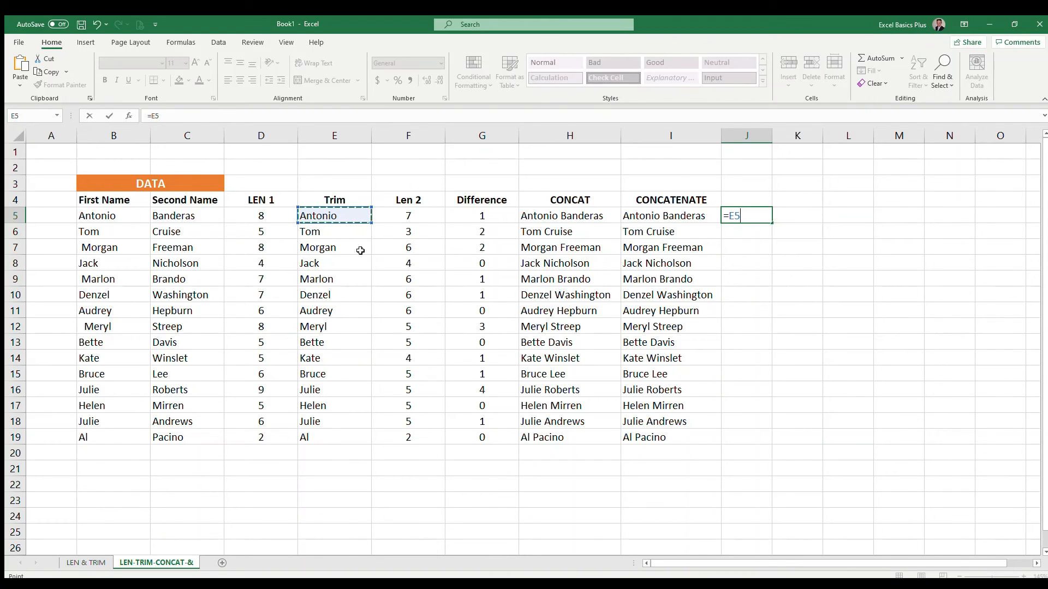
{"action": "type", "text": "&"}
{"action": "type", "text": "&"}
{"action": "left_click", "coordinate": [203, 217]}
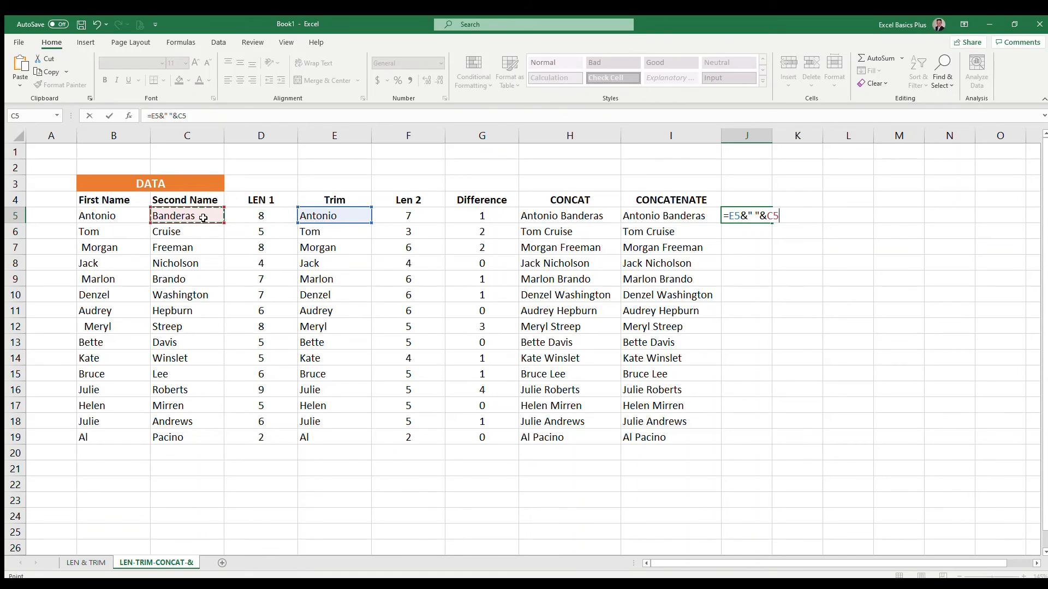
{"action": "key", "text": "Return"}
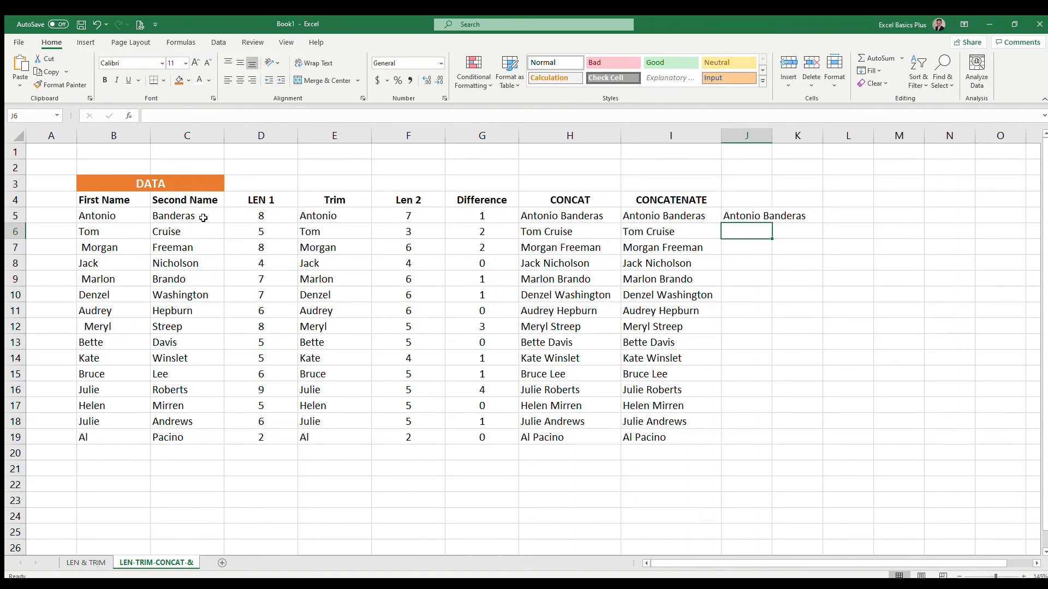
Fill the ampersand formula from J5 down through J19 and fit column J's width to its contents.
{"action": "key", "text": "Up"}
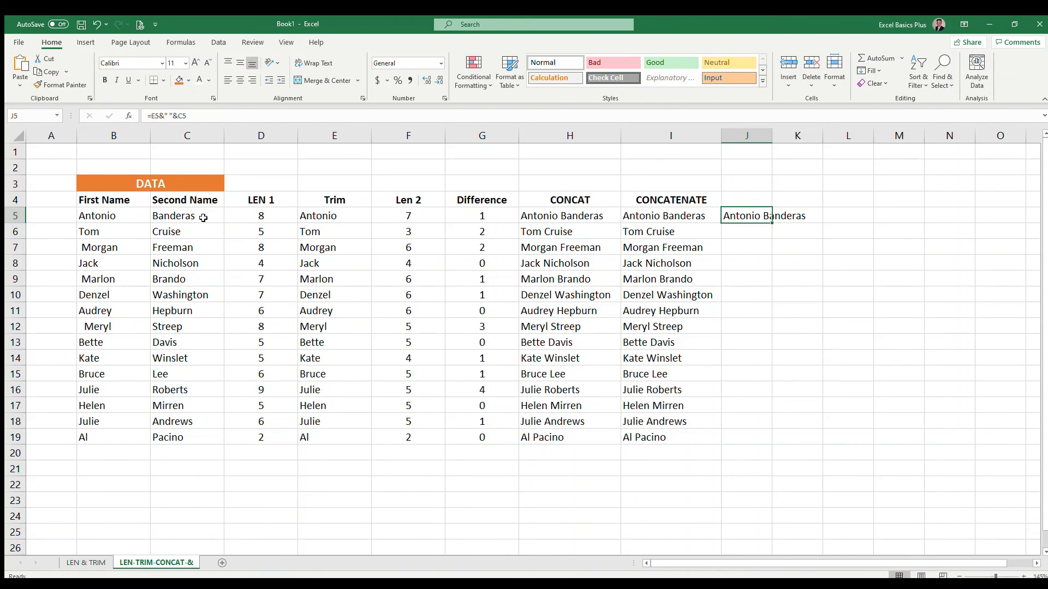
{"action": "double_click", "coordinate": [773, 223]}
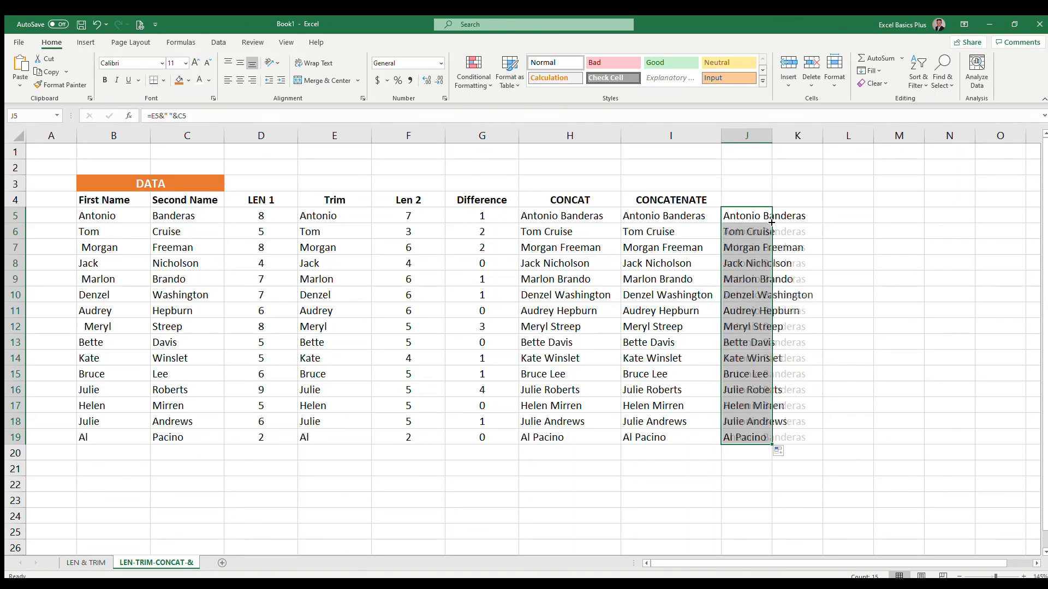
{"action": "double_click", "coordinate": [772, 135]}
Enter the header AMPERSAND in cell J4 above the names joined with the & operator.
{"action": "left_click", "coordinate": [765, 198]}
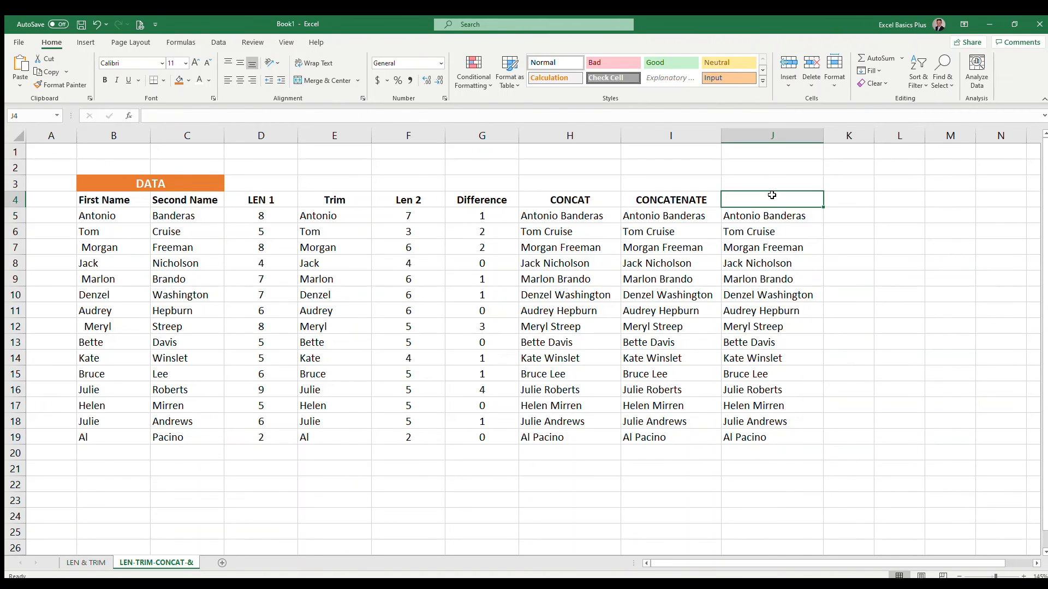
{"action": "type", "text": "AMPERSAND"}
{"action": "key", "text": "Return"}
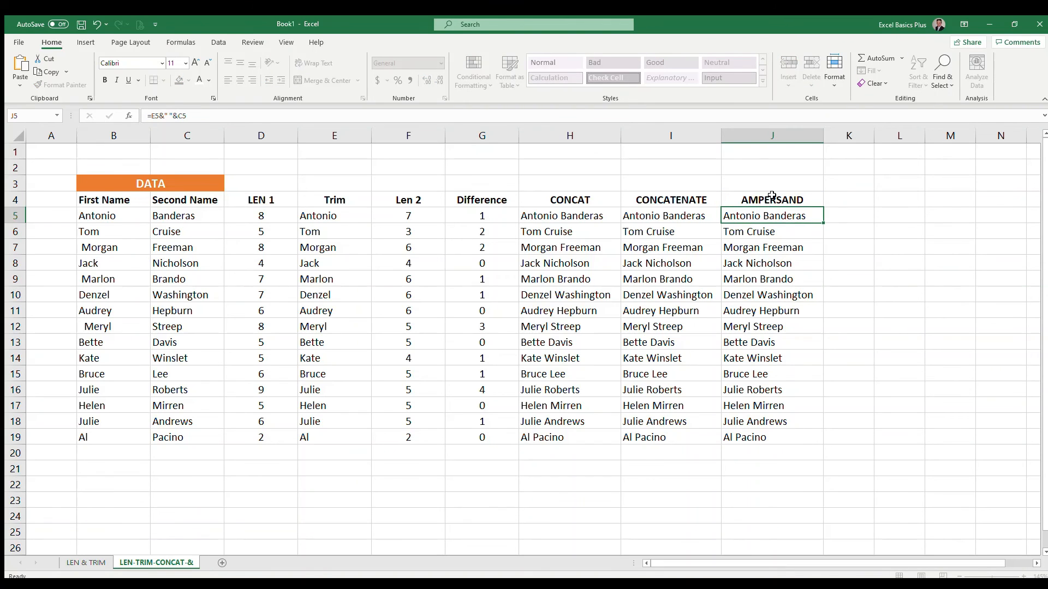
{"action": "key", "text": "Down"}
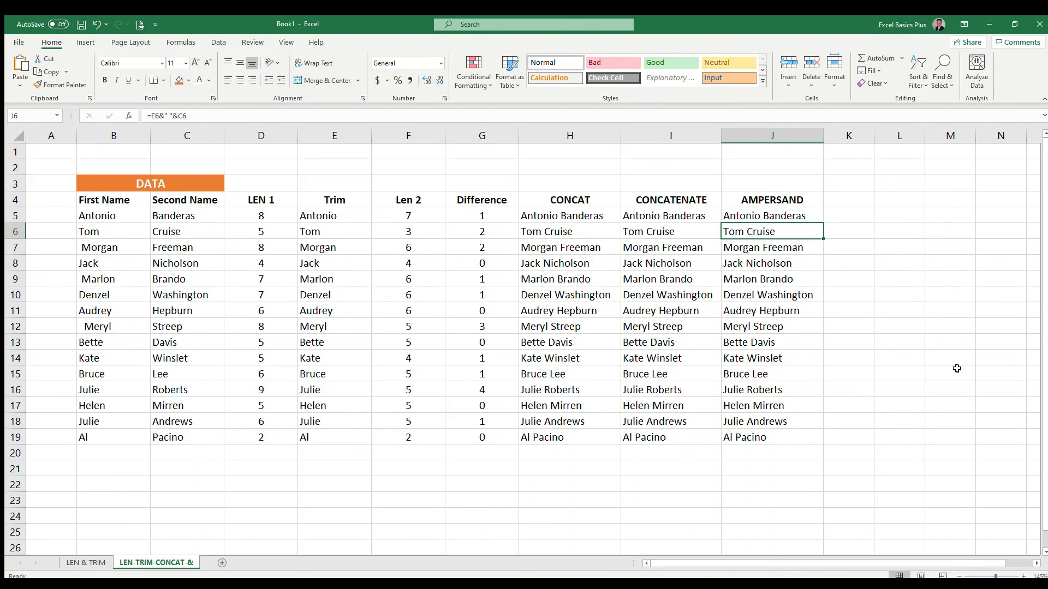
Compare the ampersand formula in J5 with the CONCAT formula in H5, leaving both formulas as they are.
{"action": "left_click", "coordinate": [789, 213]}
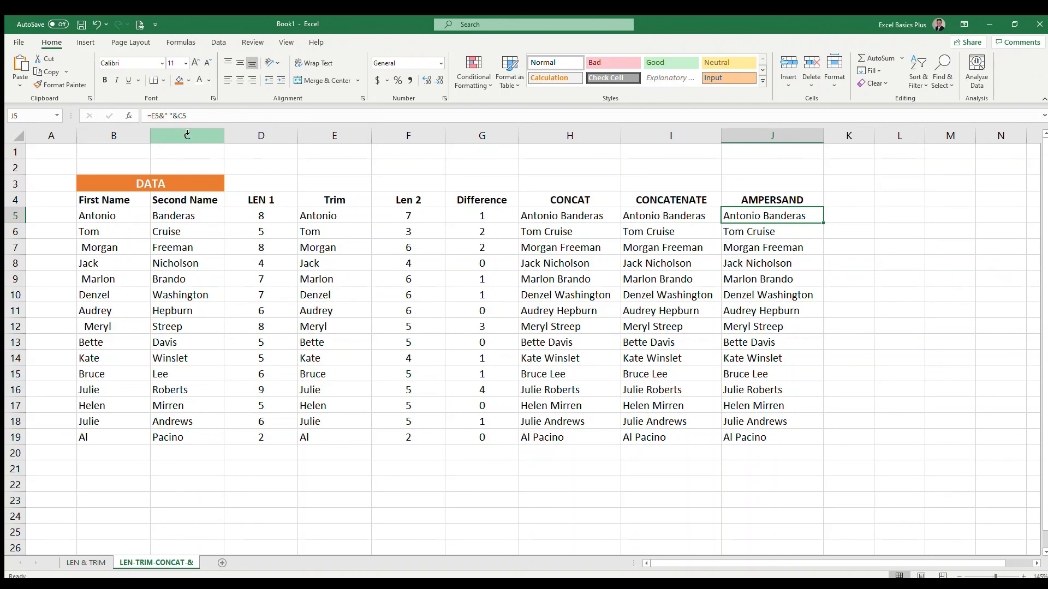
{"action": "left_click", "coordinate": [593, 219]}
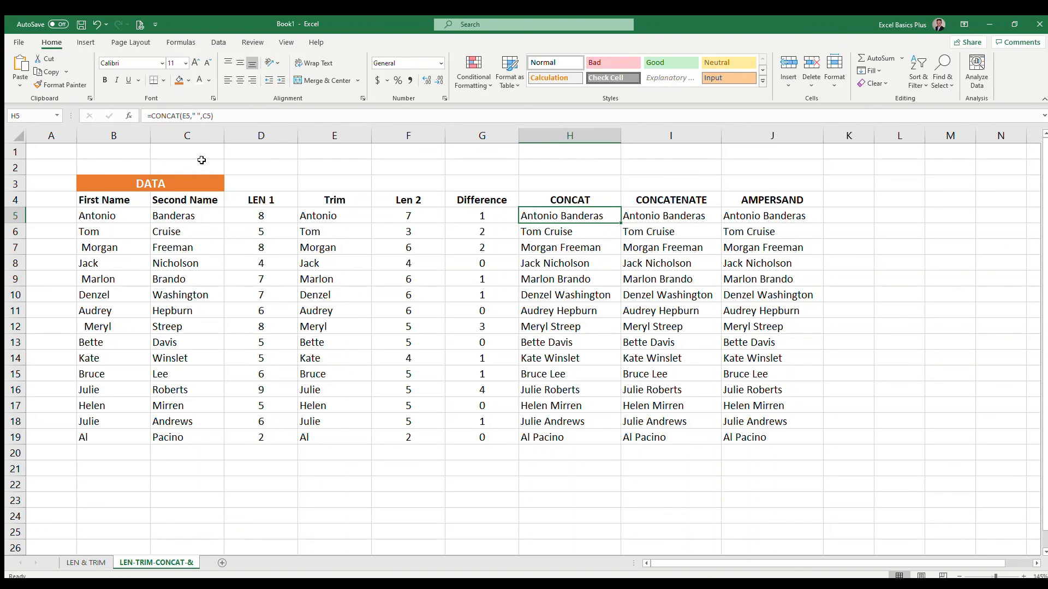
{"action": "left_click", "coordinate": [274, 117]}
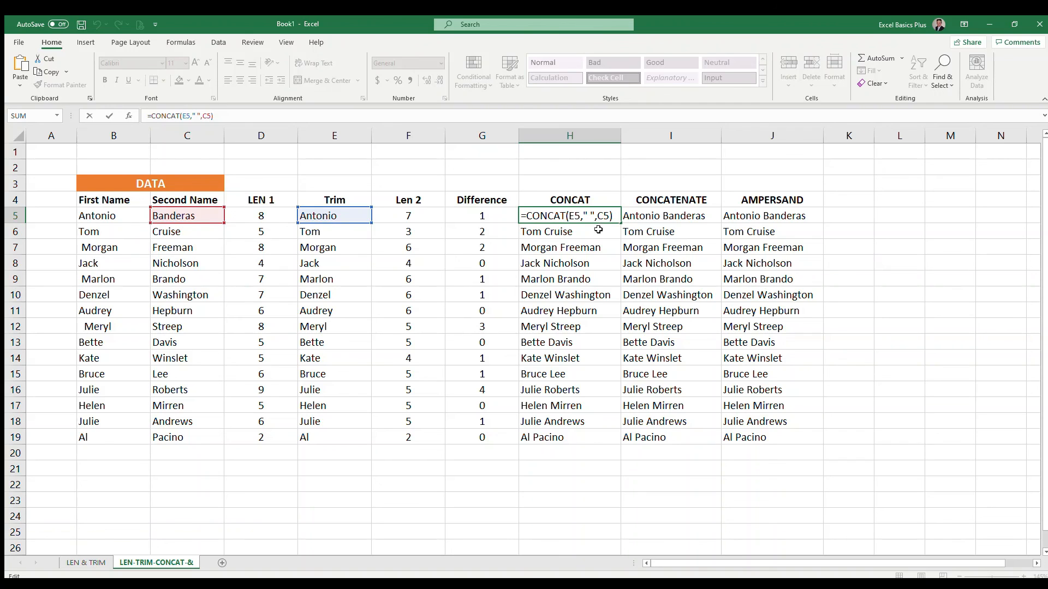
{"action": "left_click", "coordinate": [778, 218]}
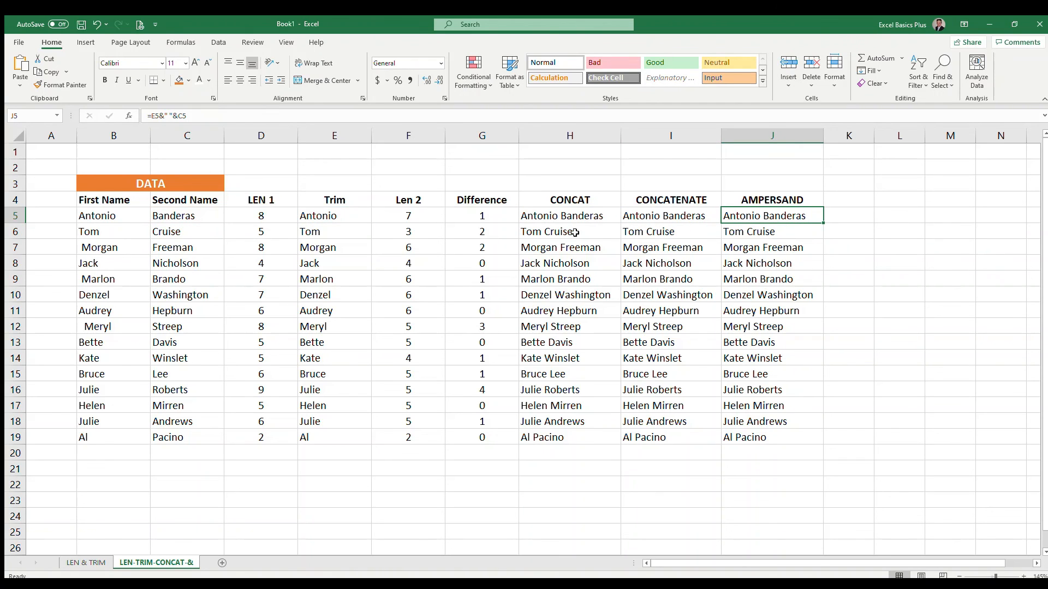